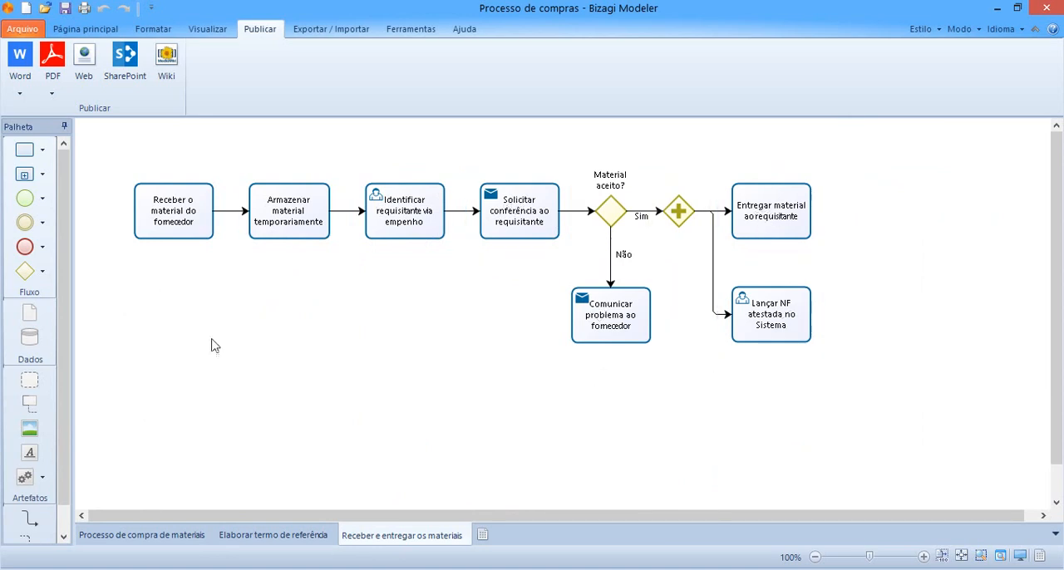
# Start publishing to Word from the Processo de compra de materiais diagram, keeping it and Elaborar termo de referência as the selected diagrams.
pyautogui.click(184, 536)
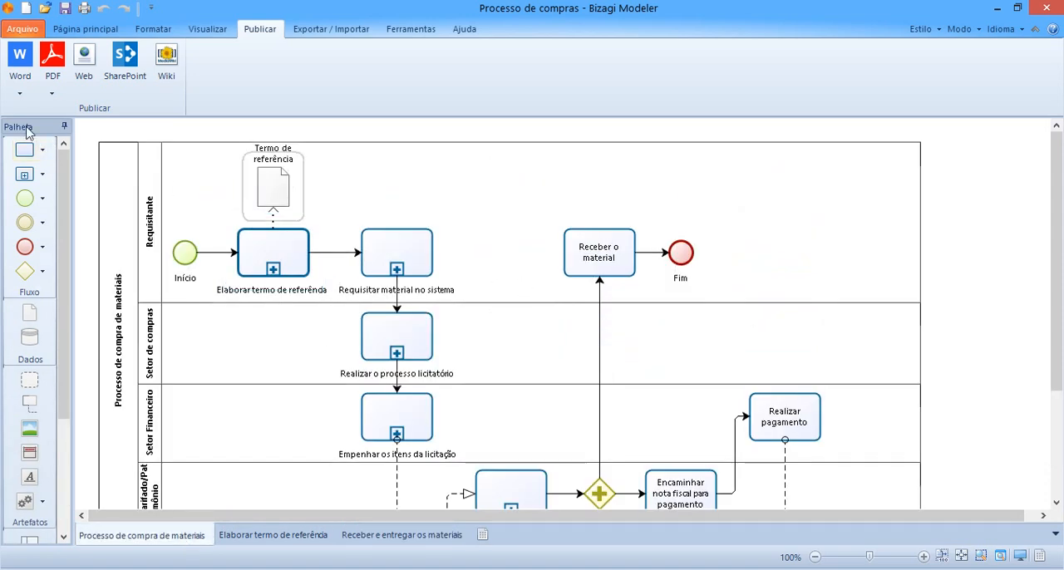
pyautogui.click(23, 64)
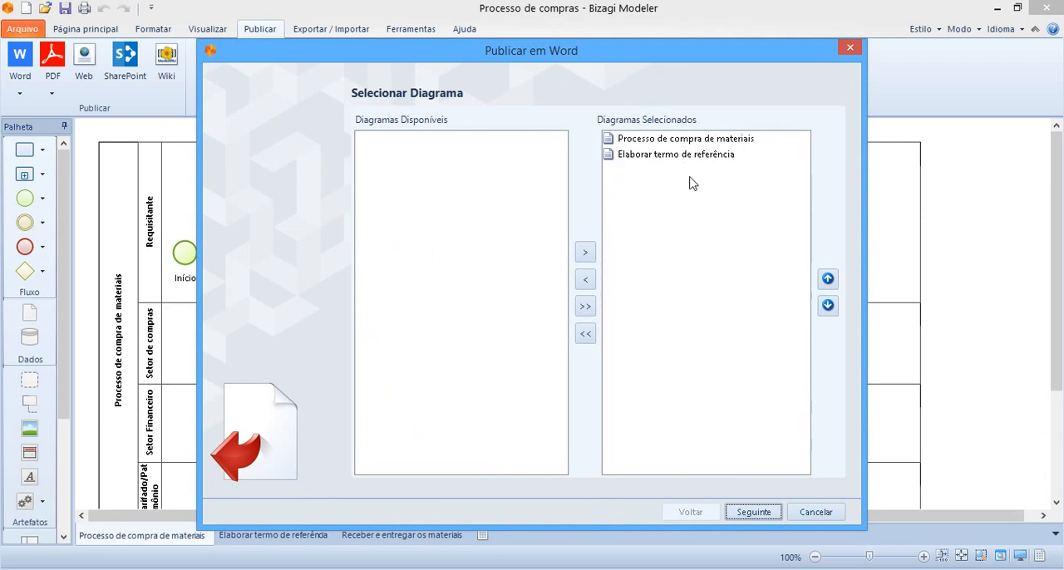
pyautogui.click(585, 334)
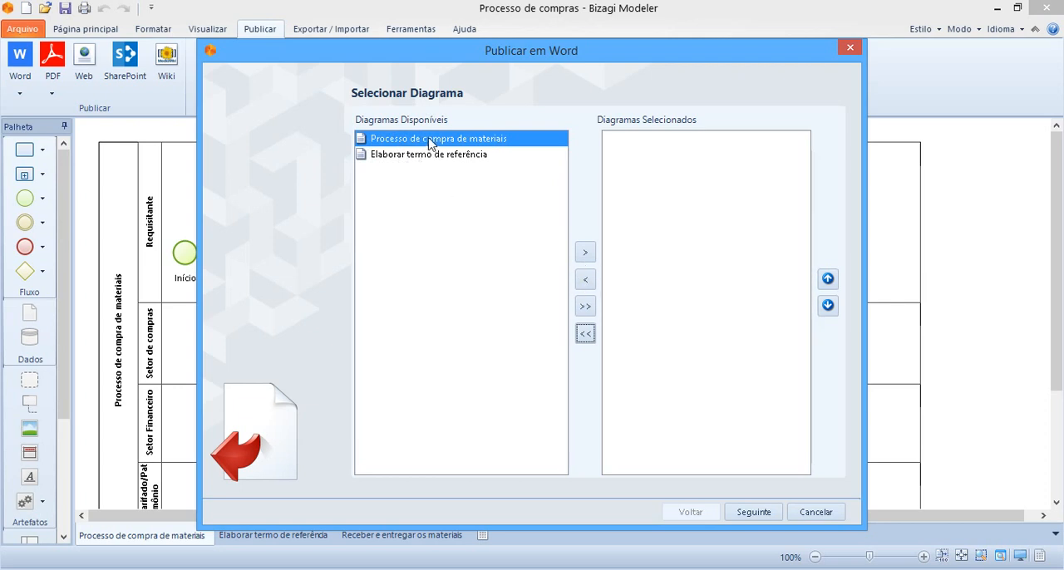
pyautogui.click(585, 307)
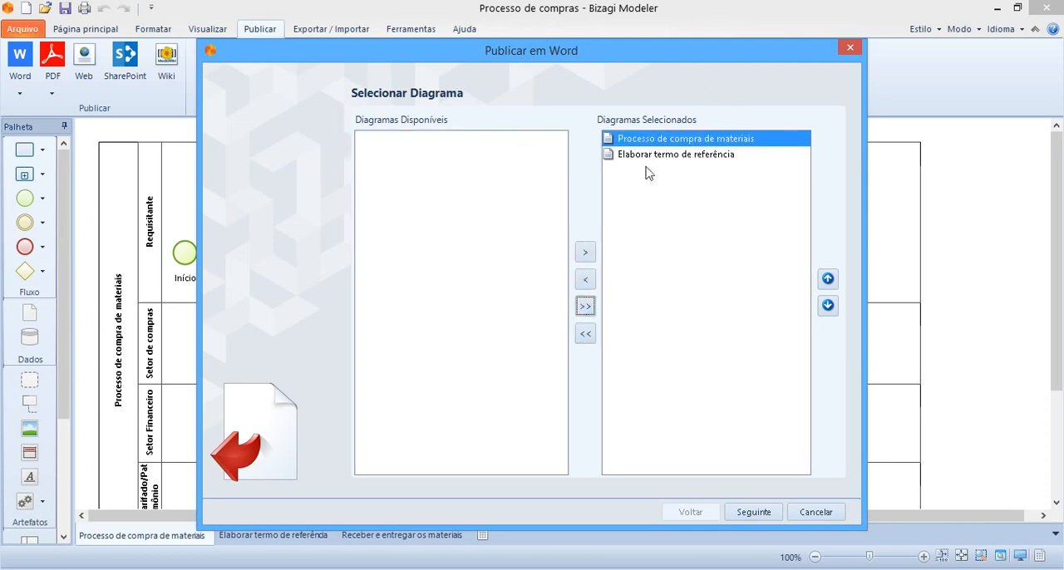
pyautogui.click(756, 513)
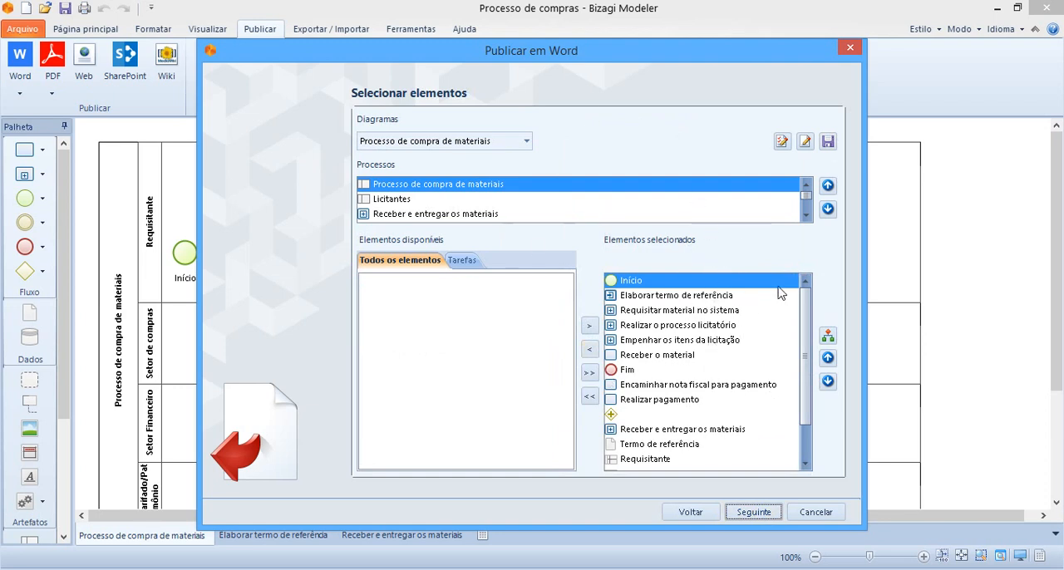
# Clear all selected elements and add every available element of the Processo de compra de materiais process to the export.
pyautogui.click(805, 142)
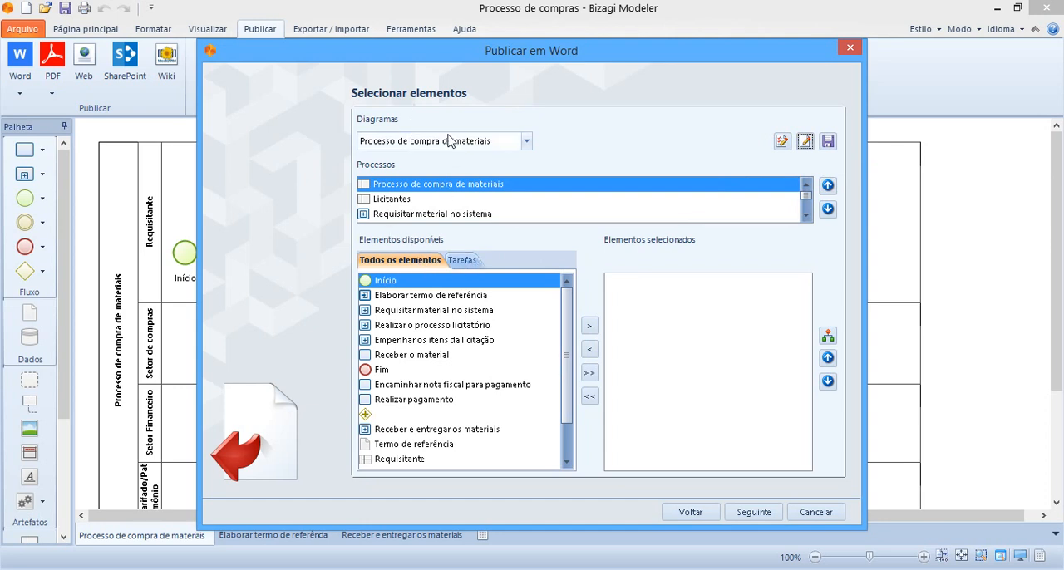
pyautogui.click(525, 141)
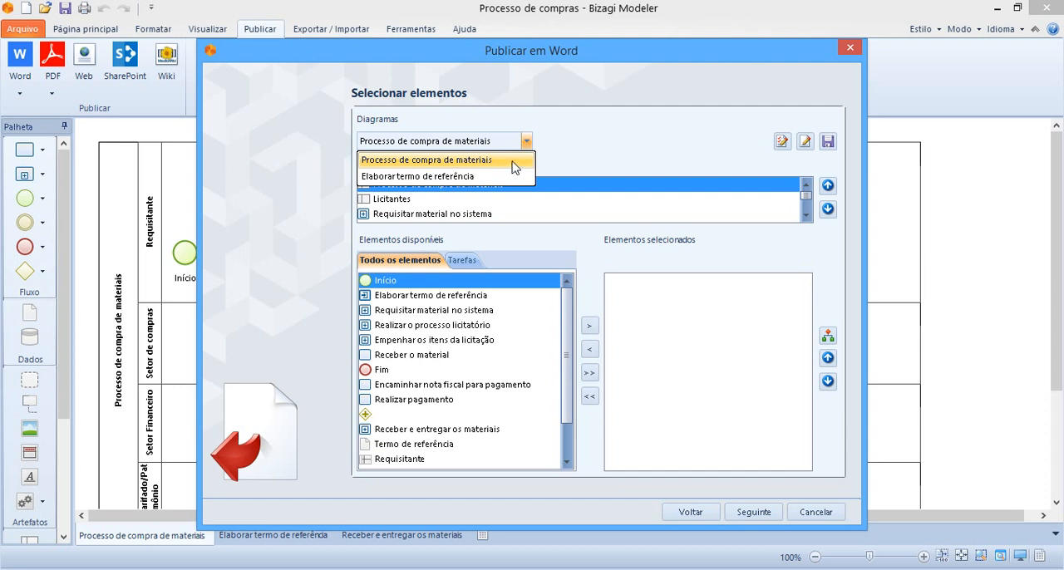
pyautogui.click(603, 137)
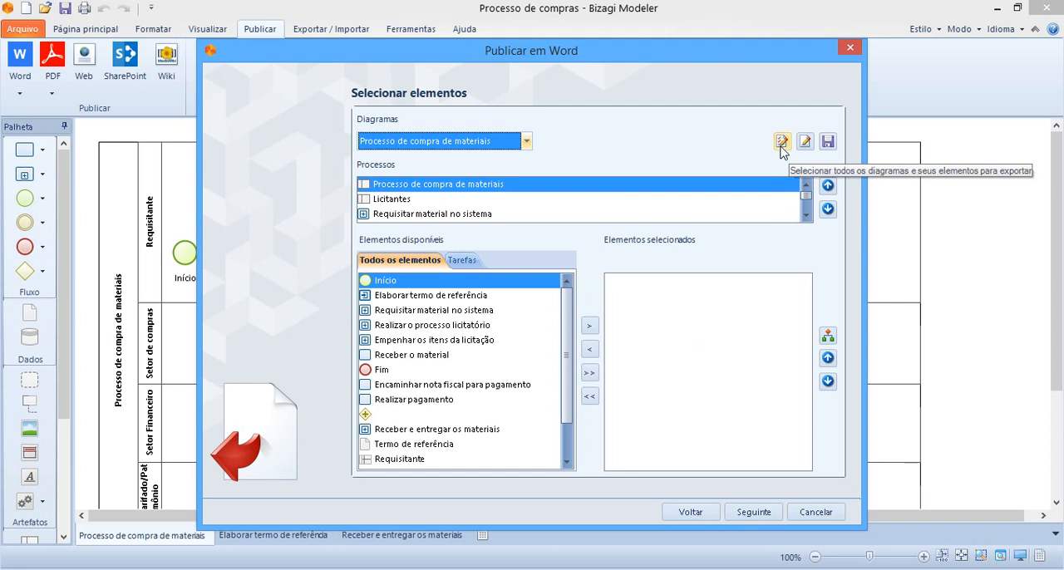
pyautogui.click(588, 375)
# Add all elements of the Elaborar termo de referência diagram's main process to the export and select its Empresas process.
pyautogui.click(486, 143)
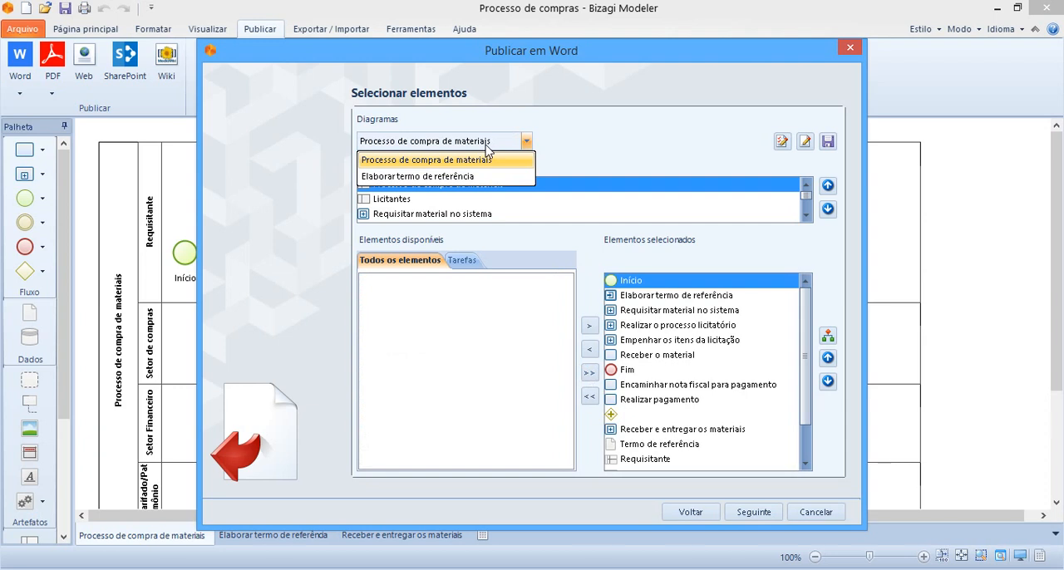
pyautogui.click(477, 177)
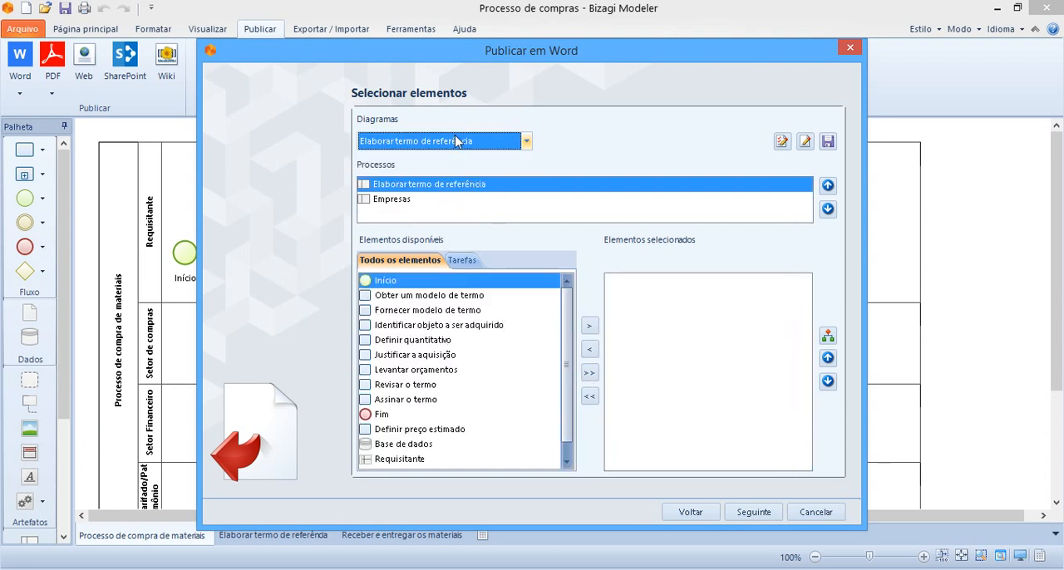
pyautogui.click(588, 373)
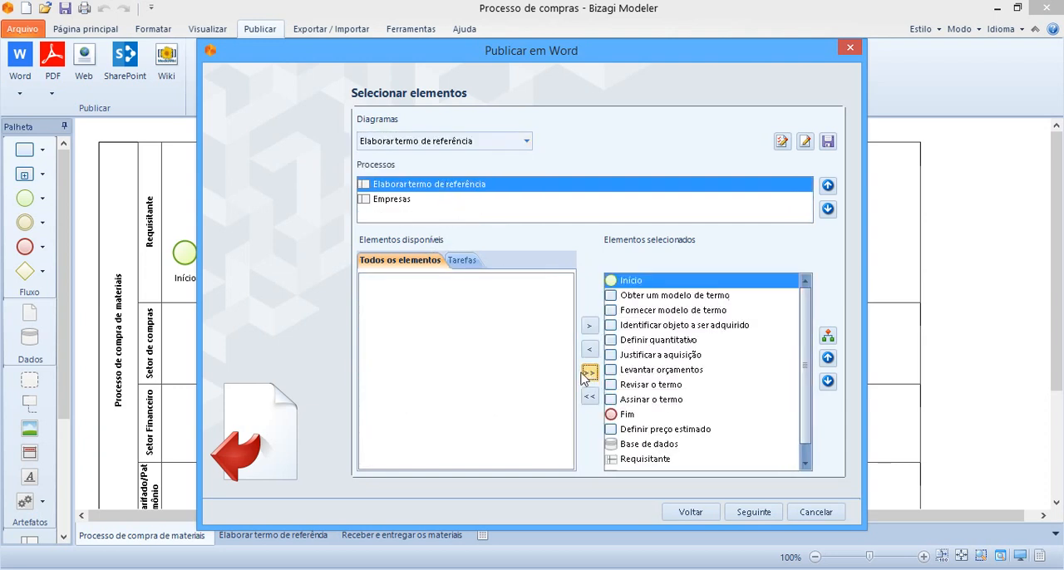
pyautogui.click(397, 200)
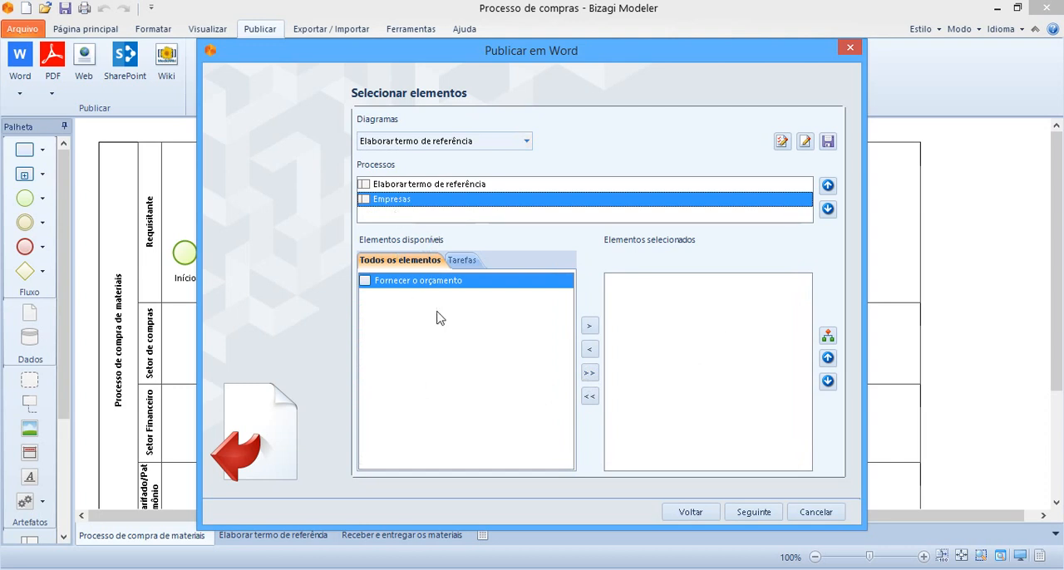
# Clear the element selection and, from the Processo de compra de materiais diagram, select all diagrams and their elements for export.
pyautogui.click(804, 142)
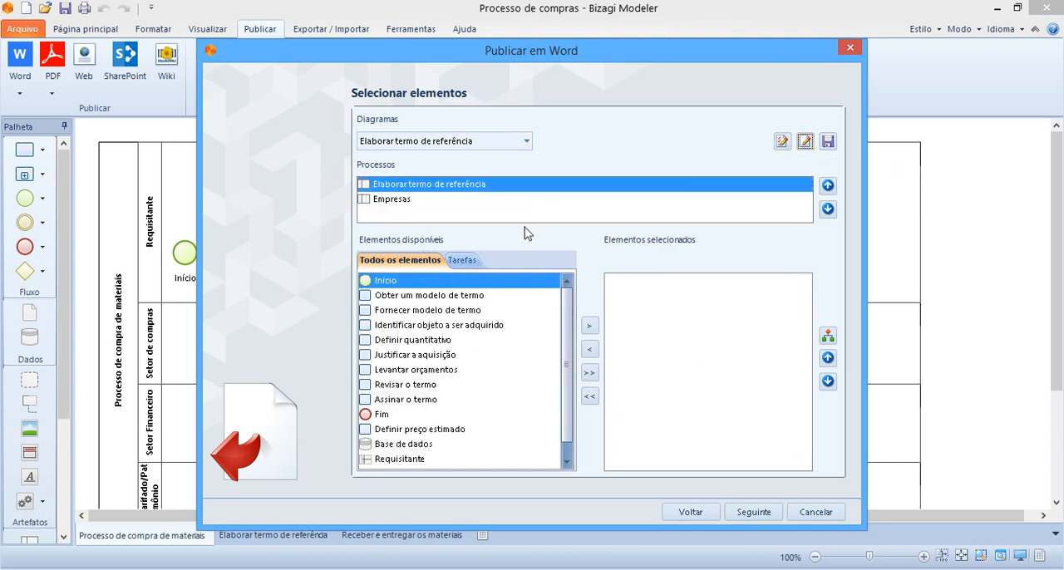
pyautogui.click(526, 141)
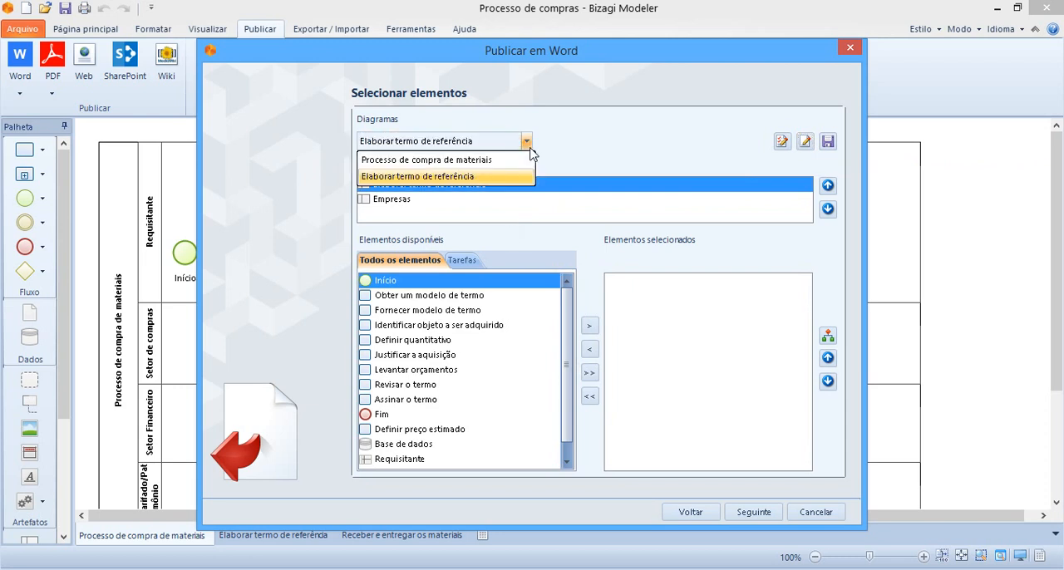
pyautogui.click(513, 161)
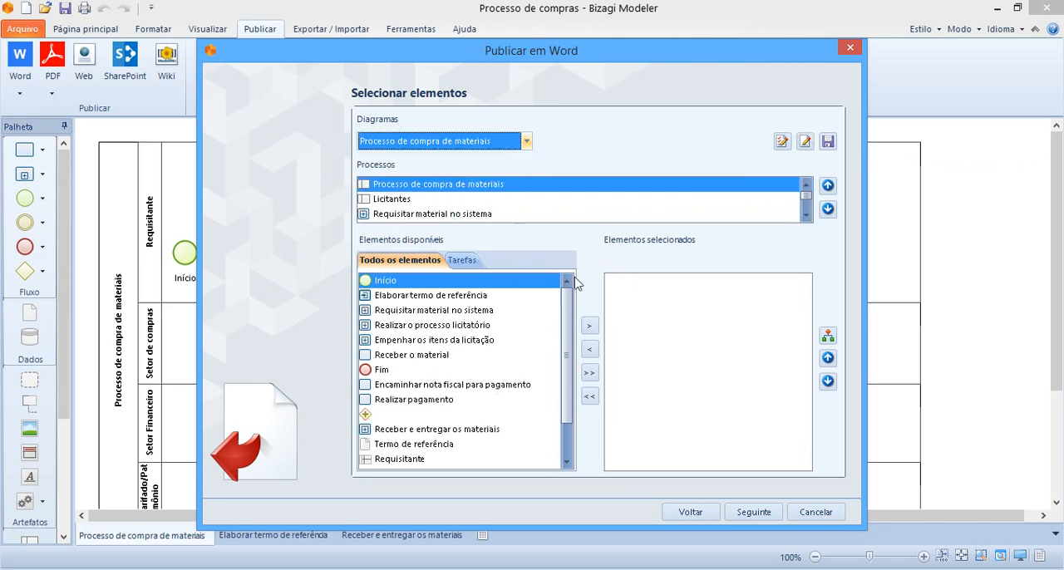
pyautogui.click(781, 142)
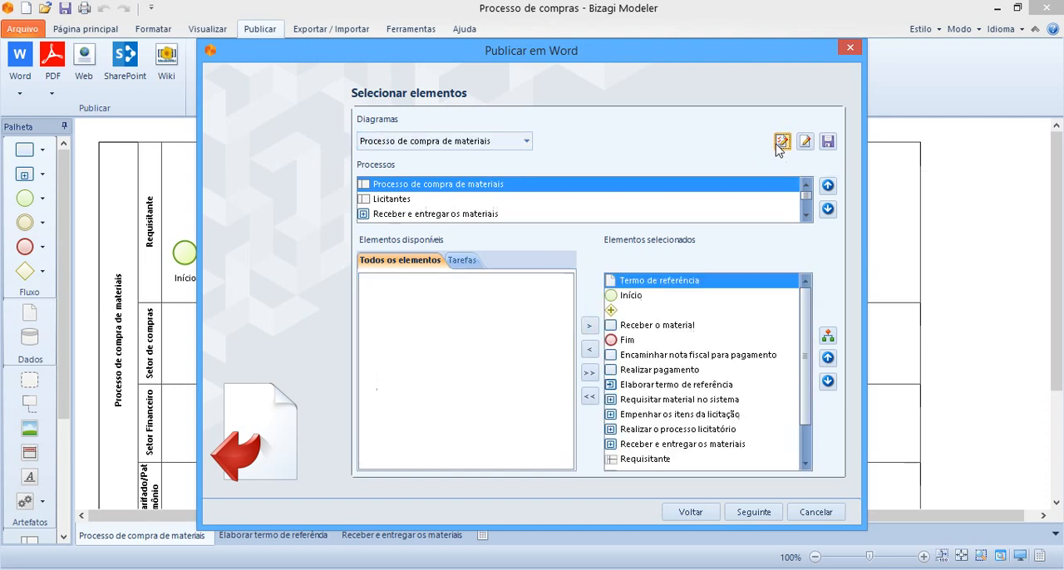
# Examine which elements are selected for Licitantes, Receber e entregar os materiais and the remaining subprocesses of the diagram.
pyautogui.click(399, 200)
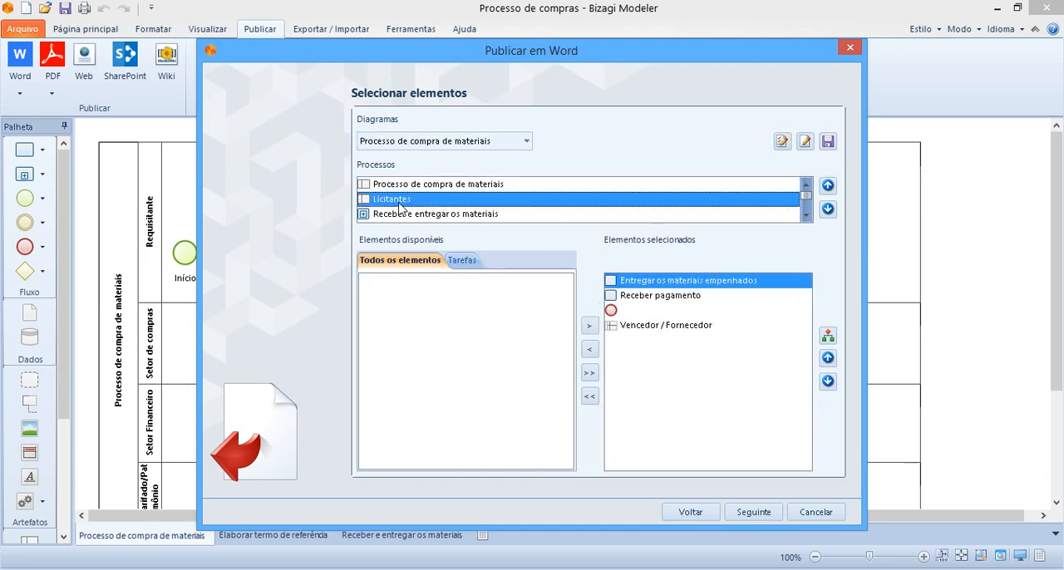
pyautogui.click(720, 215)
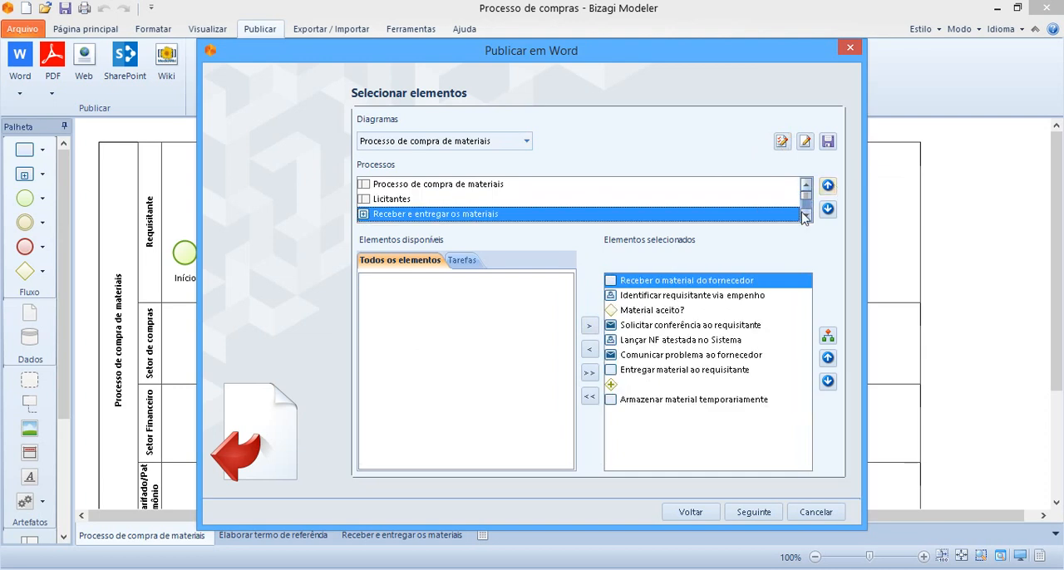
pyautogui.click(805, 215)
pyautogui.click(805, 215)
pyautogui.click(805, 216)
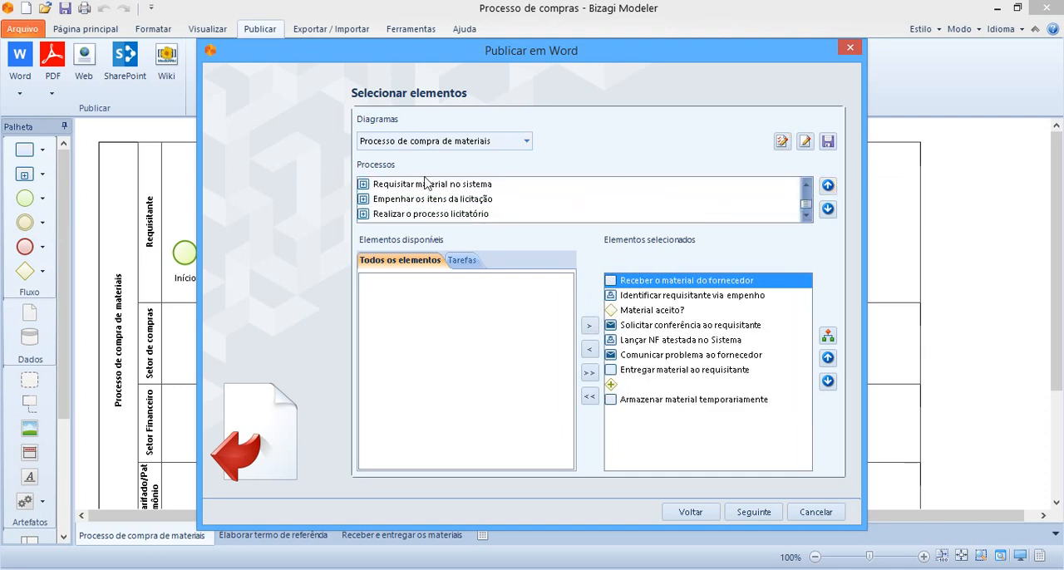
pyautogui.click(424, 183)
pyautogui.click(462, 214)
pyautogui.click(804, 219)
pyautogui.click(420, 199)
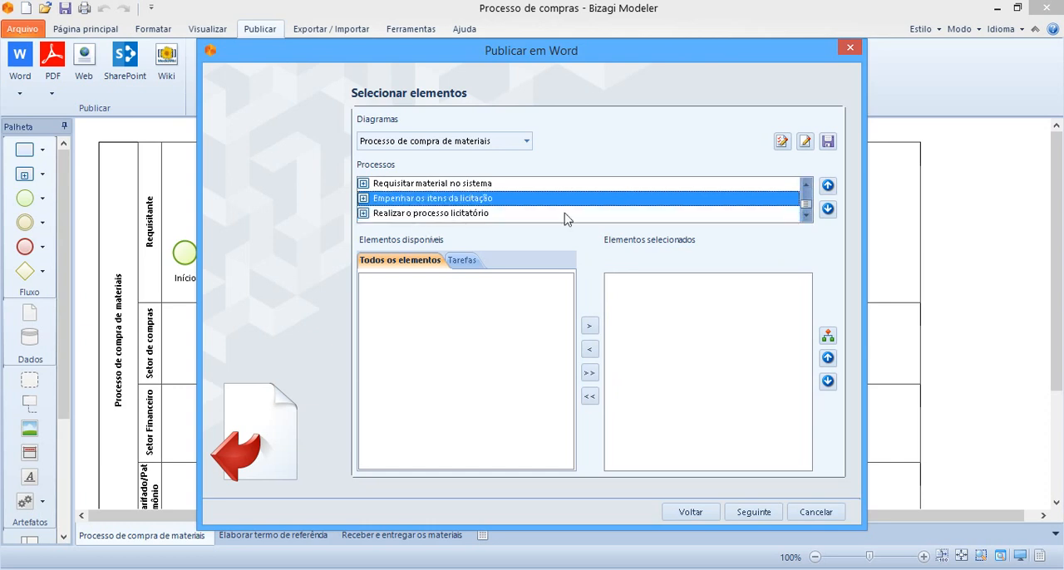
# Arrange the selected elements of the Processo de compra de materiais process in their diagram order and proceed to the document template choice.
pyautogui.scroll(2, 771, 220)
pyautogui.click(390, 185)
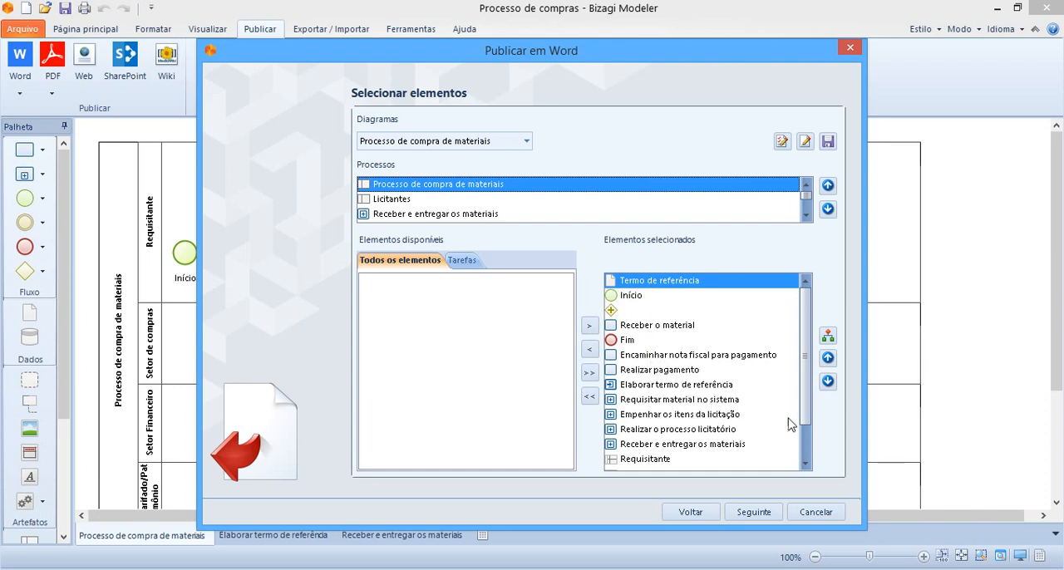
pyautogui.click(805, 462)
pyautogui.doubleClick(805, 462)
pyautogui.moveTo(808, 437); pyautogui.dragTo(805, 350)
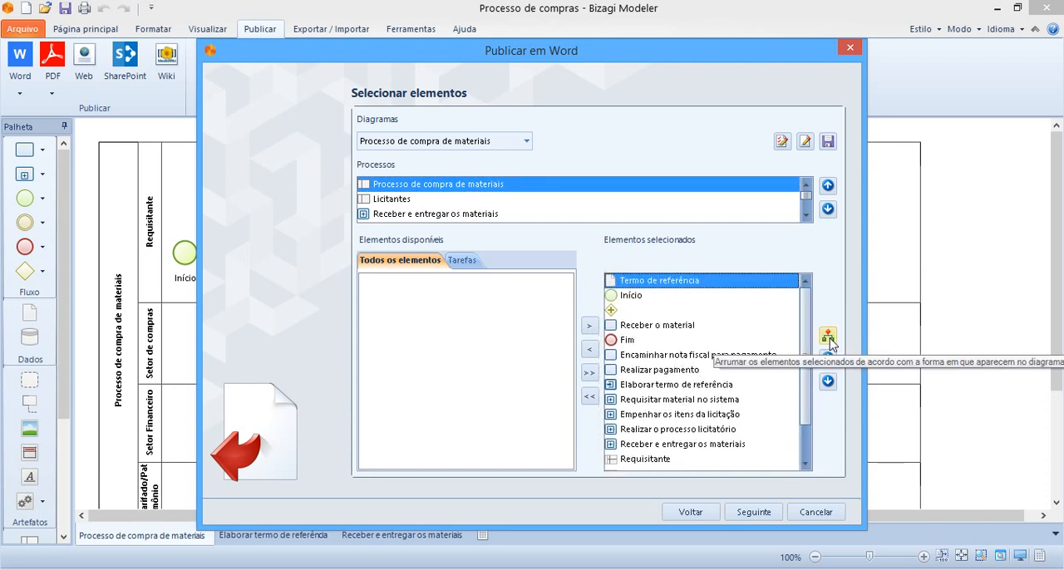
pyautogui.click(828, 336)
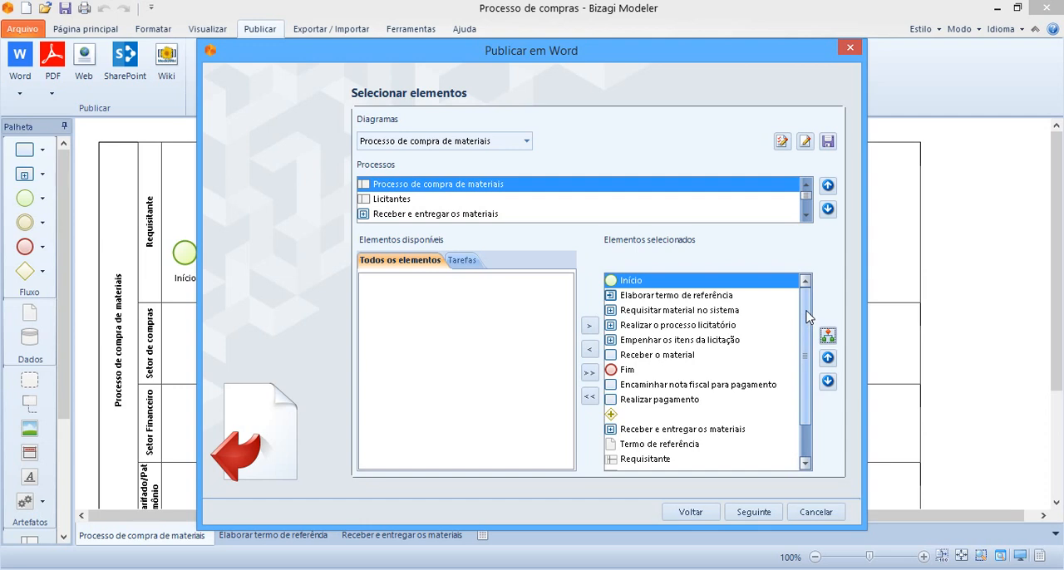
pyautogui.click(753, 511)
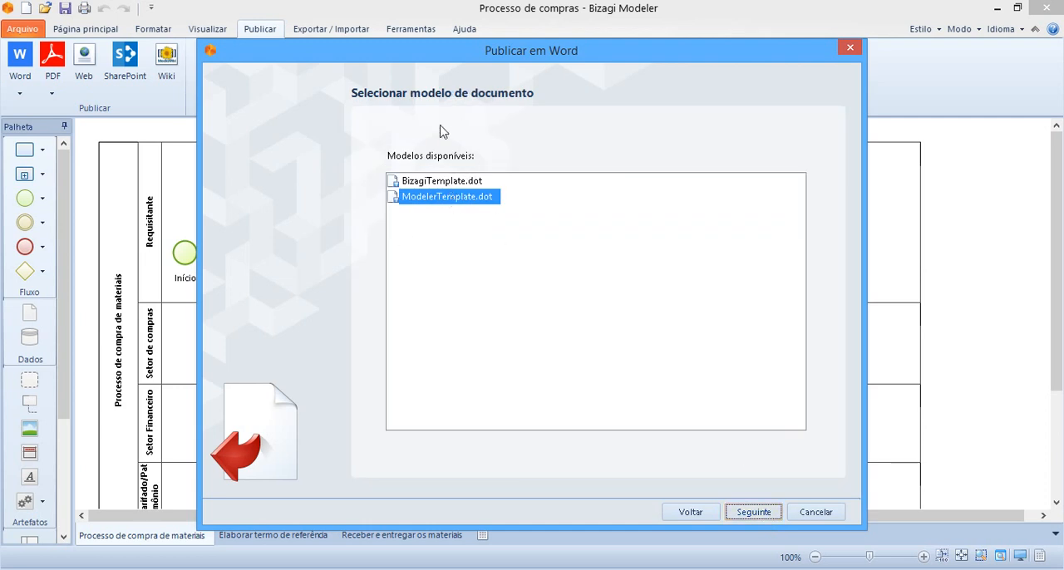
# Choose ModelerTemplate.dot as the document template and continue to the output file settings.
pyautogui.click(434, 183)
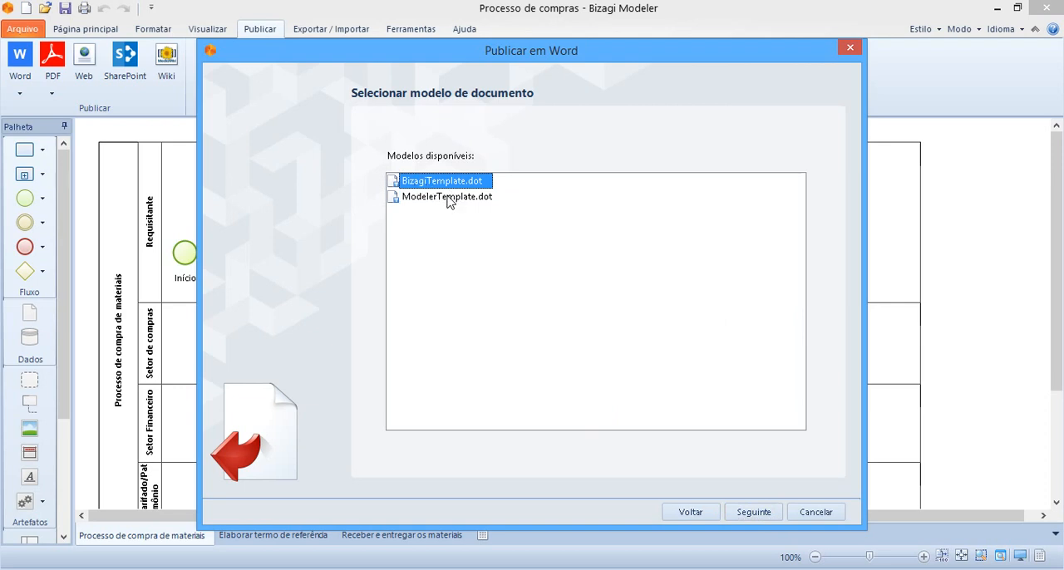
pyautogui.click(423, 200)
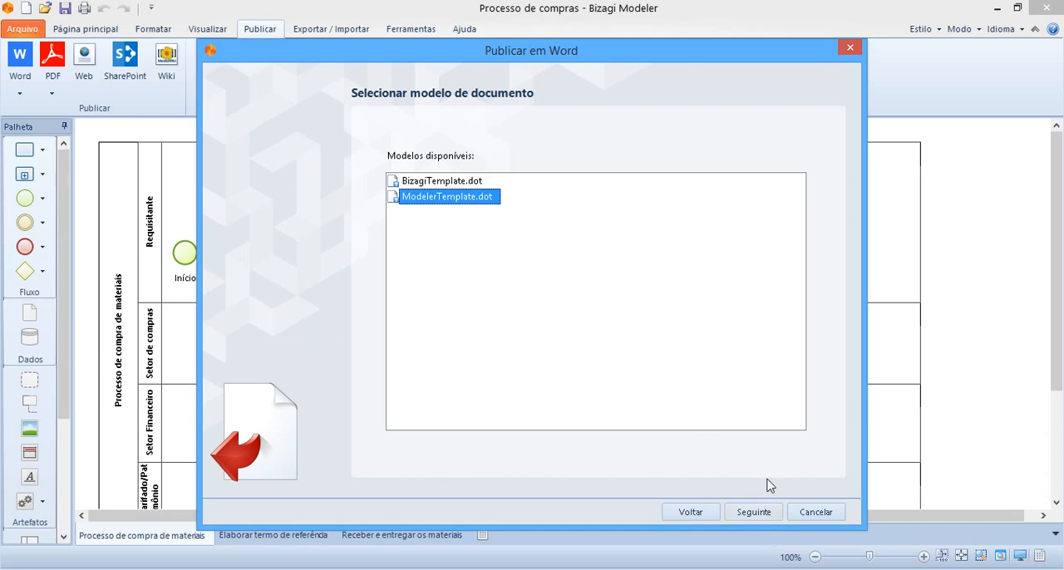
pyautogui.click(754, 512)
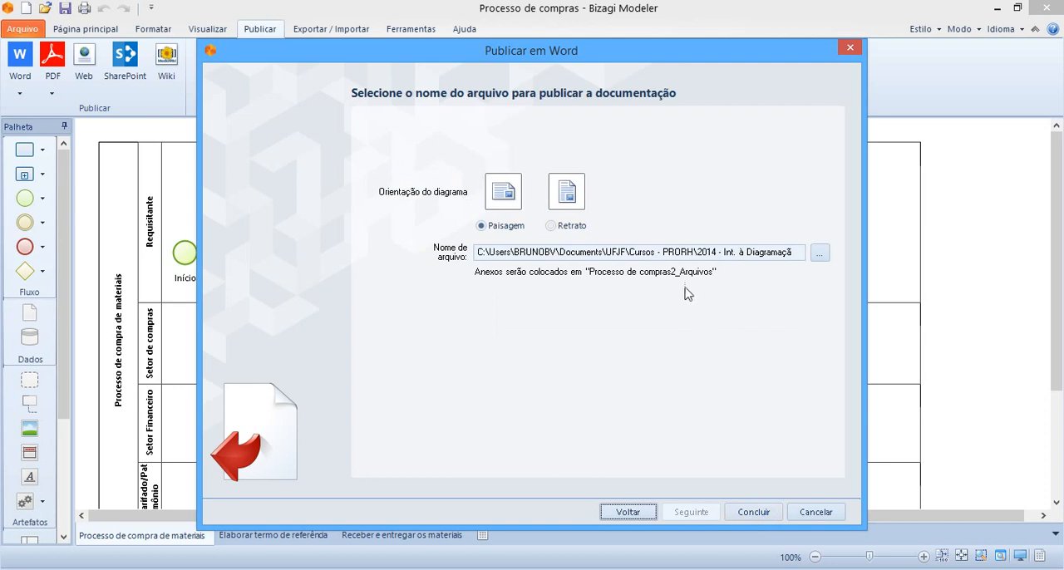
# Name the output file Processo de compras.docx in the Semana 4 folder and publish the Word documentation.
pyautogui.moveTo(776, 253); pyautogui.dragTo(831, 287)
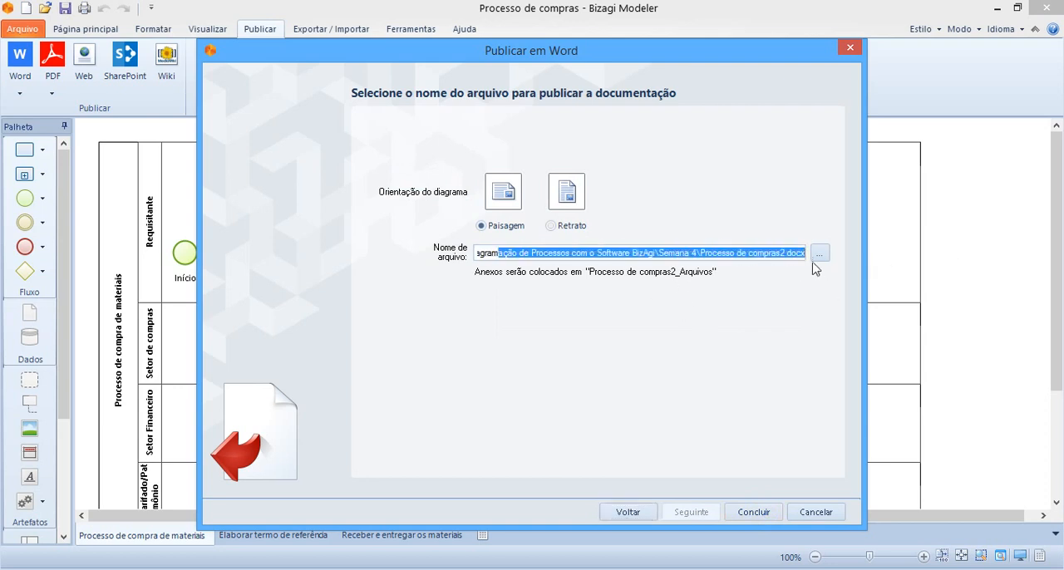
pyautogui.click(754, 255)
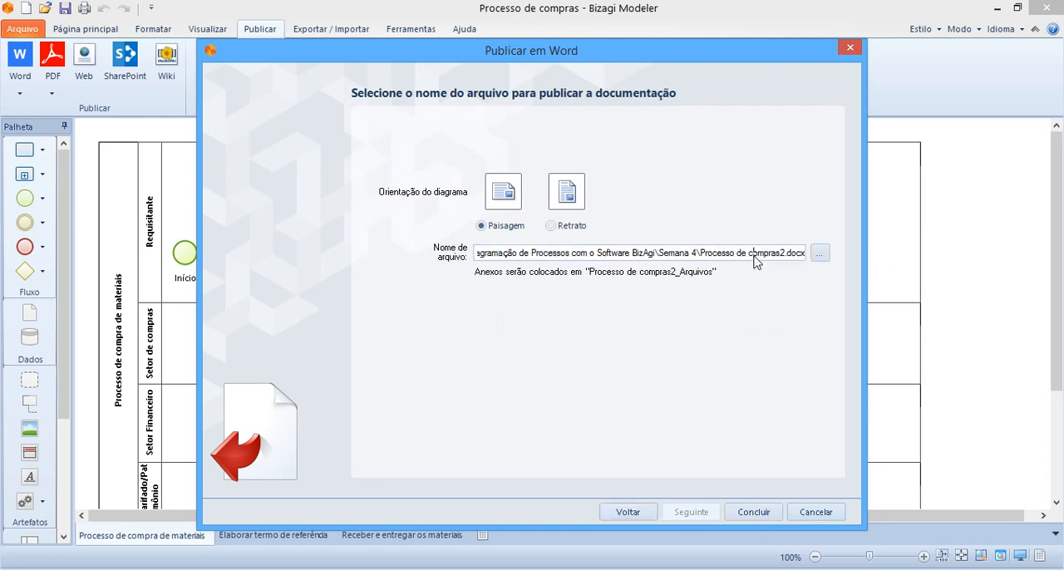
pyautogui.click(818, 255)
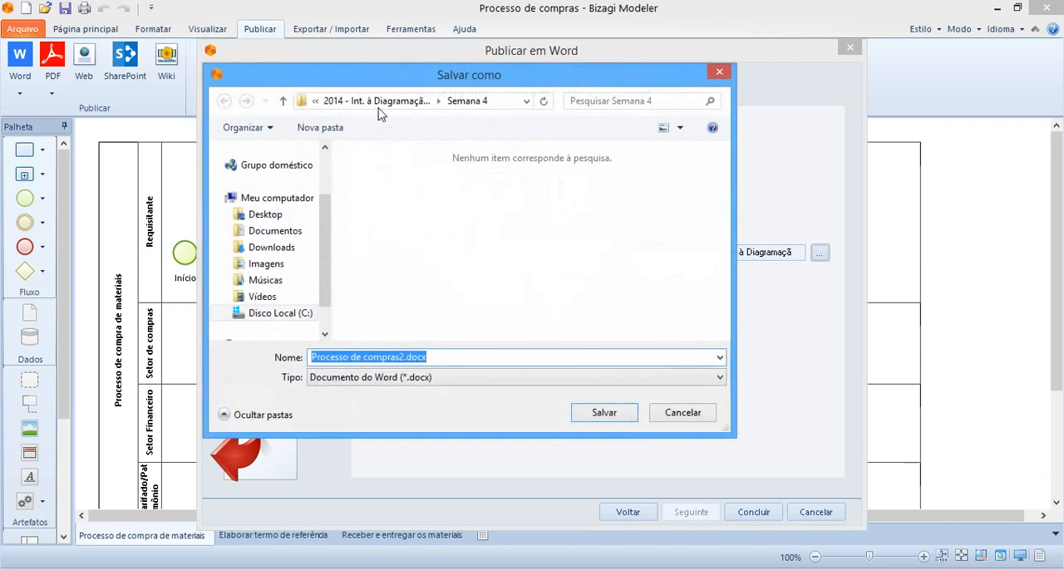
pyautogui.click(402, 358)
pyautogui.press('BackSpace')
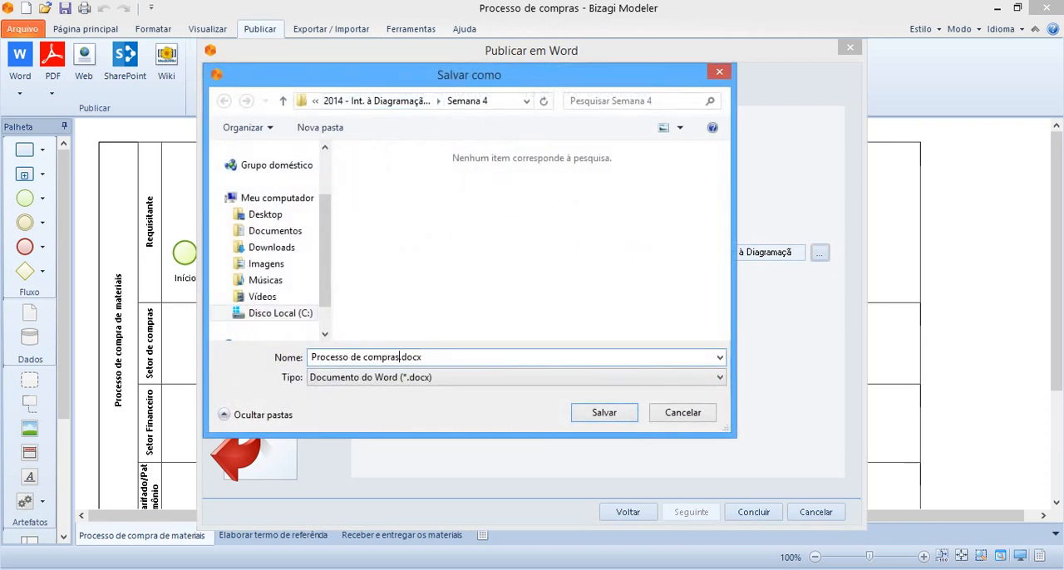
pyautogui.moveTo(402, 358); pyautogui.dragTo(425, 357)
pyautogui.click(631, 420)
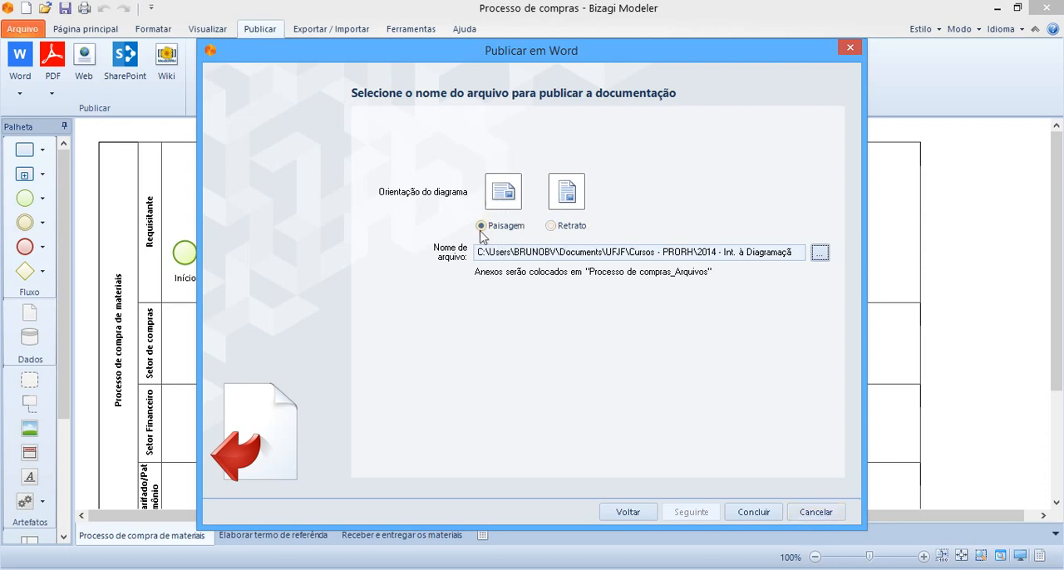
pyautogui.click(756, 513)
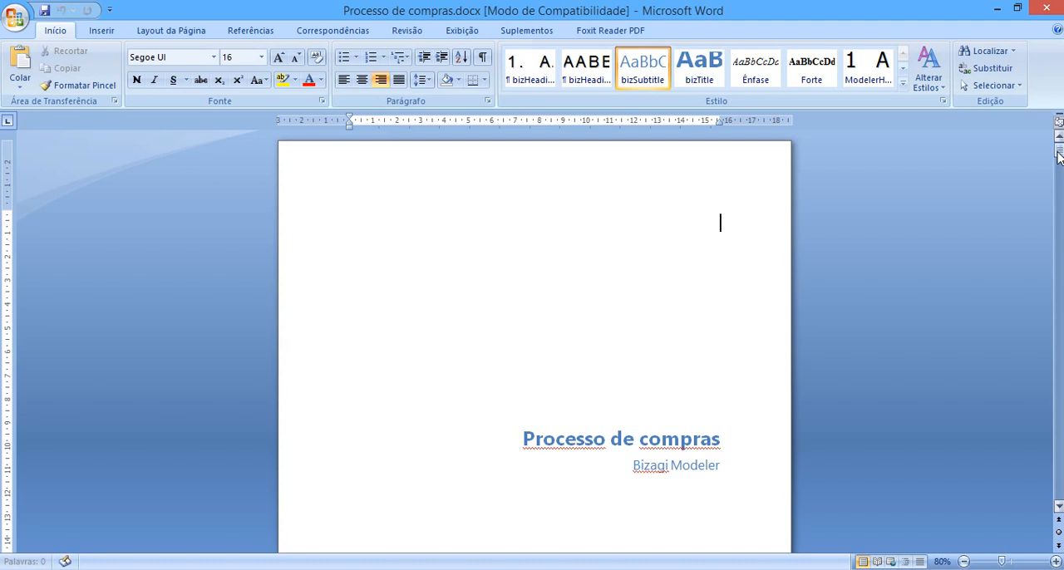
# Examine the published Word document's table of contents on page 2.
pyautogui.moveTo(1059, 158); pyautogui.dragTo(1060, 200)
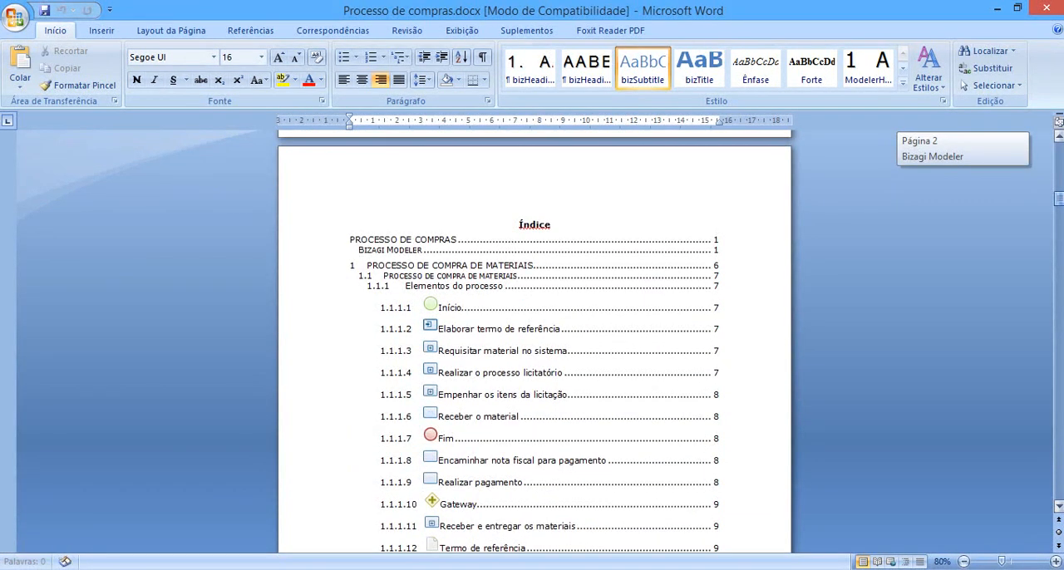
pyautogui.moveTo(1060, 200); pyautogui.dragTo(1060, 199)
pyautogui.click(391, 306)
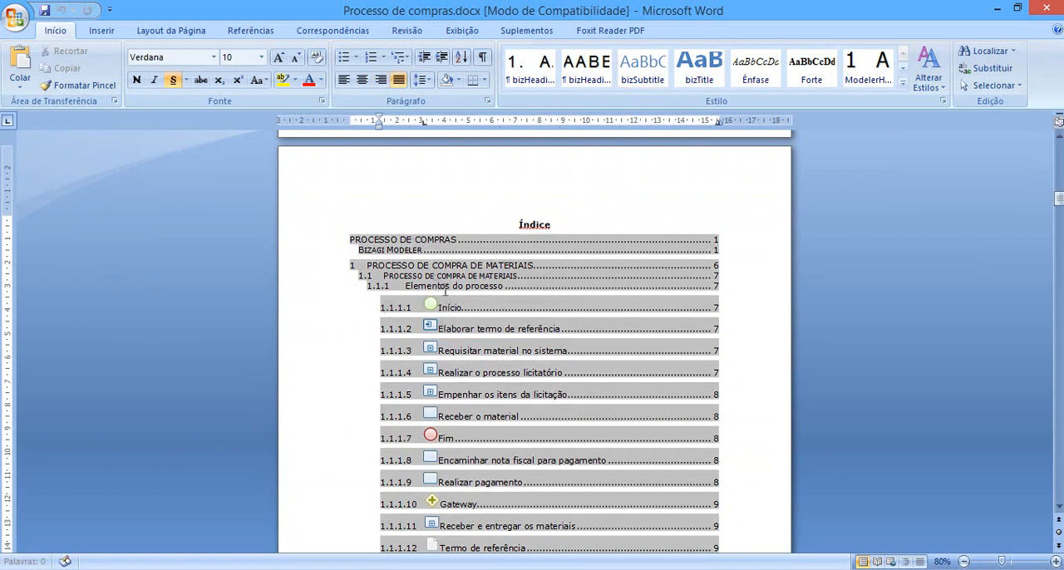
# Review the Índice entries on page 3, highlighting the PROCESSO DE COMPRA DE MATERIAIS entry, and continue to the entries on page 4.
pyautogui.click(426, 266)
pyautogui.click(532, 224)
pyautogui.moveTo(363, 266); pyautogui.dragTo(536, 264)
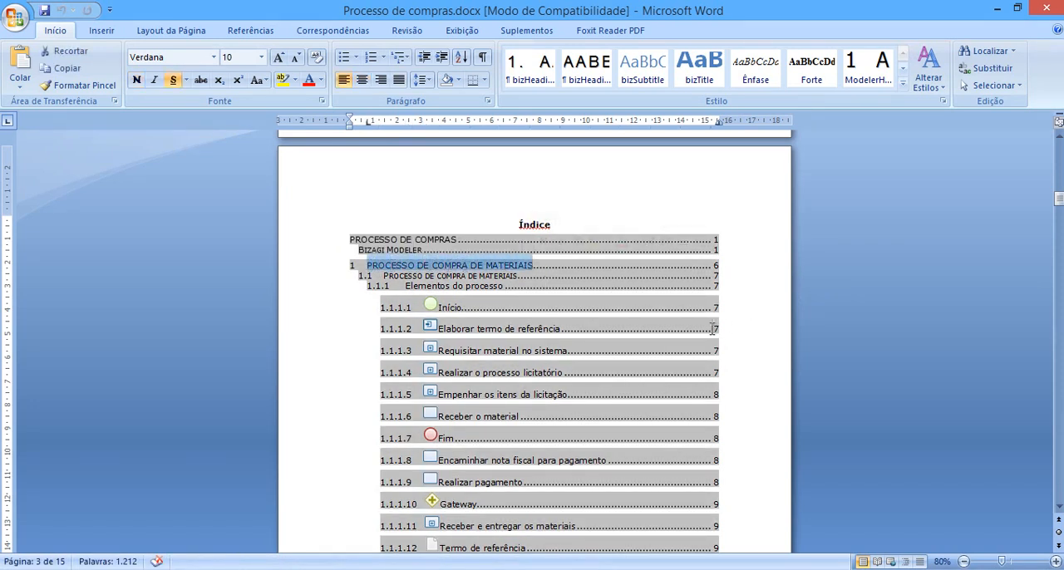
pyautogui.click(988, 372)
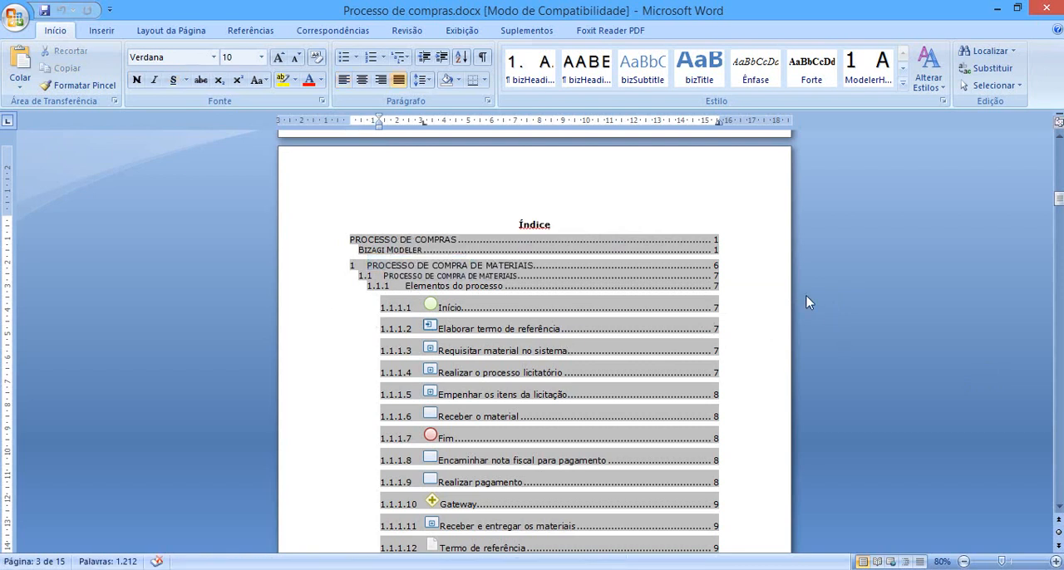
pyautogui.click(558, 225)
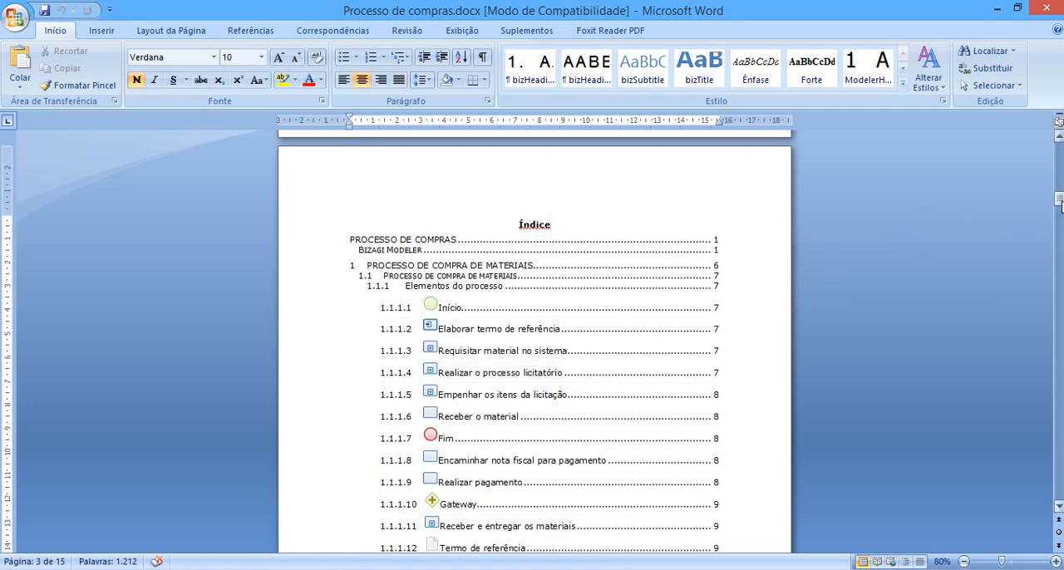
pyautogui.moveTo(1059, 199); pyautogui.dragTo(1058, 225)
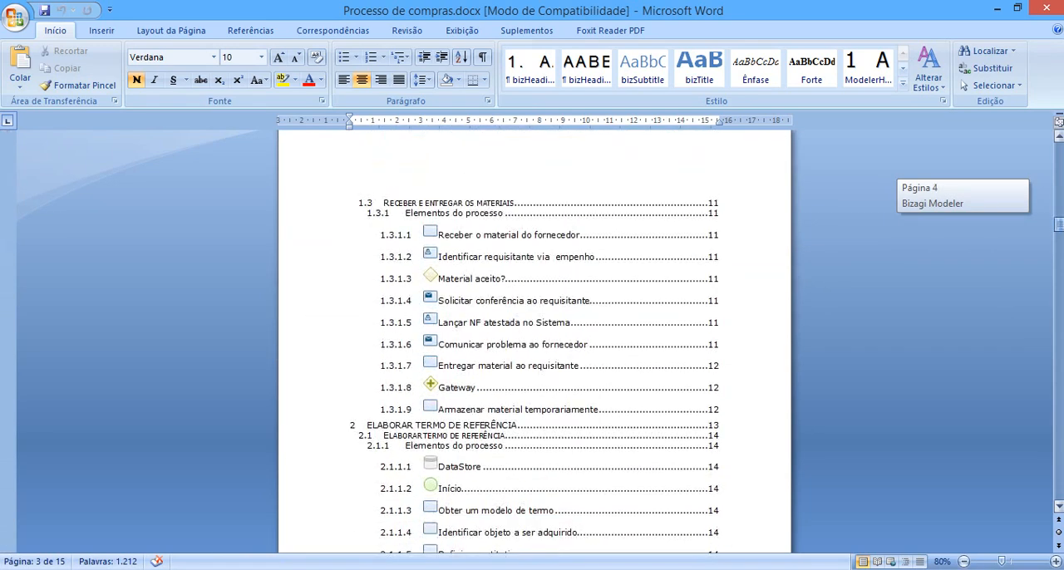
pyautogui.moveTo(1059, 224); pyautogui.dragTo(1058, 224)
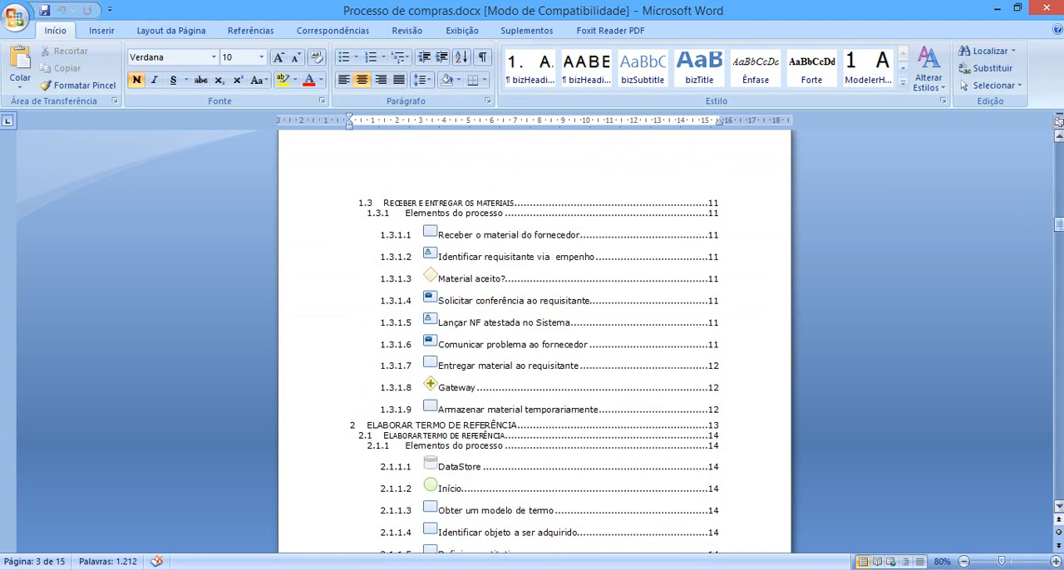
# Examine the PROCESSO DE COMPRA DE MATERIAIS diagram on page 6 at 100% zoom.
pyautogui.click(1055, 562)
pyautogui.click(1055, 562)
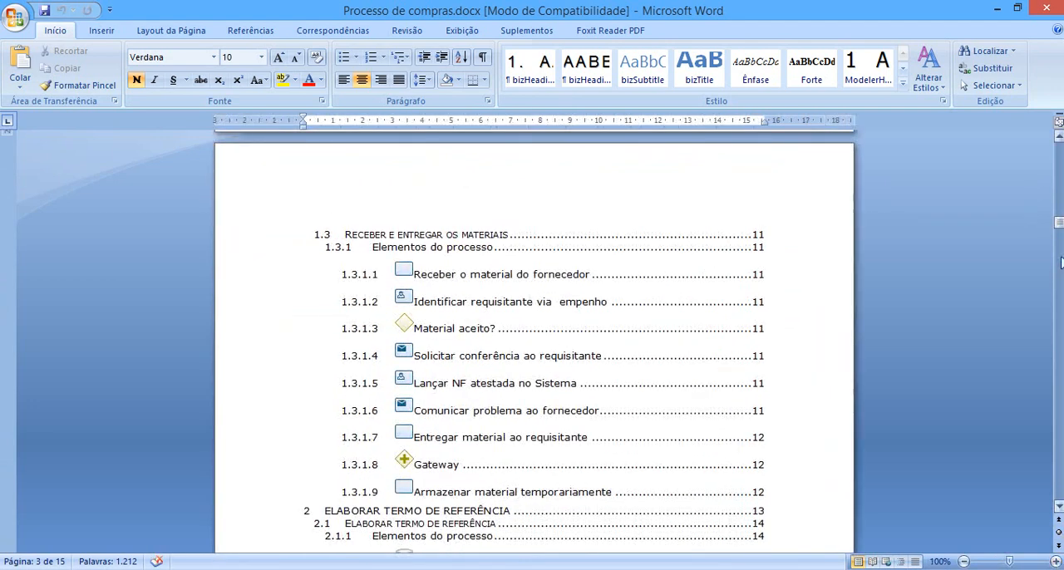
pyautogui.moveTo(1058, 223); pyautogui.dragTo(1059, 269)
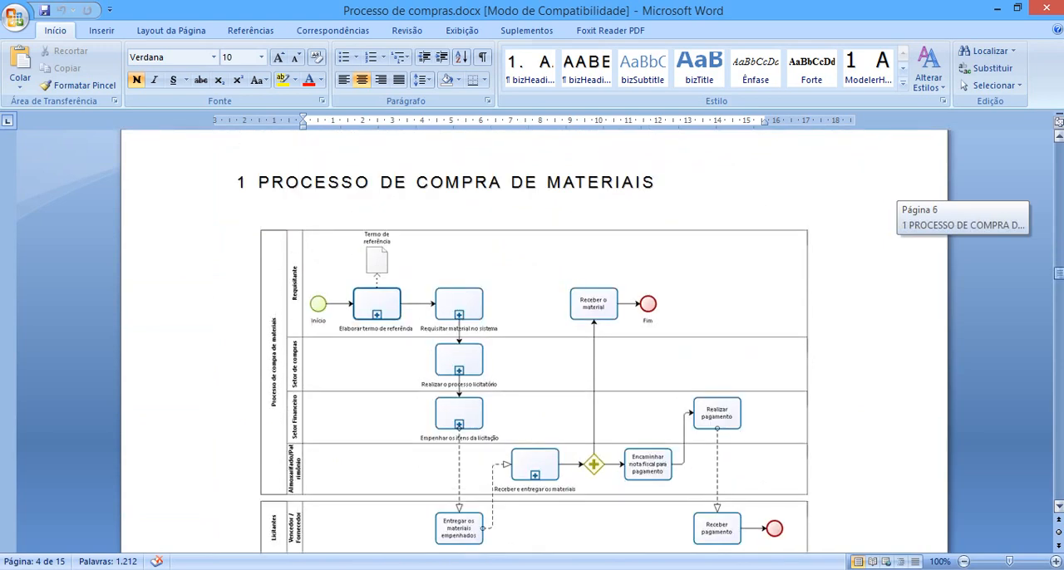
pyautogui.moveTo(1059, 270); pyautogui.dragTo(1059, 271)
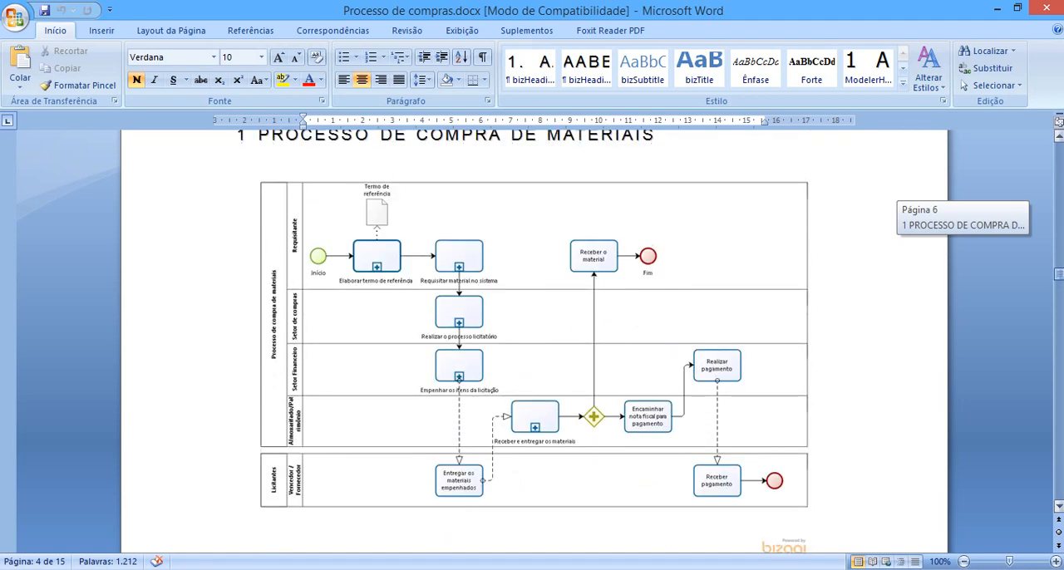
pyautogui.moveTo(1059, 271); pyautogui.dragTo(1058, 274)
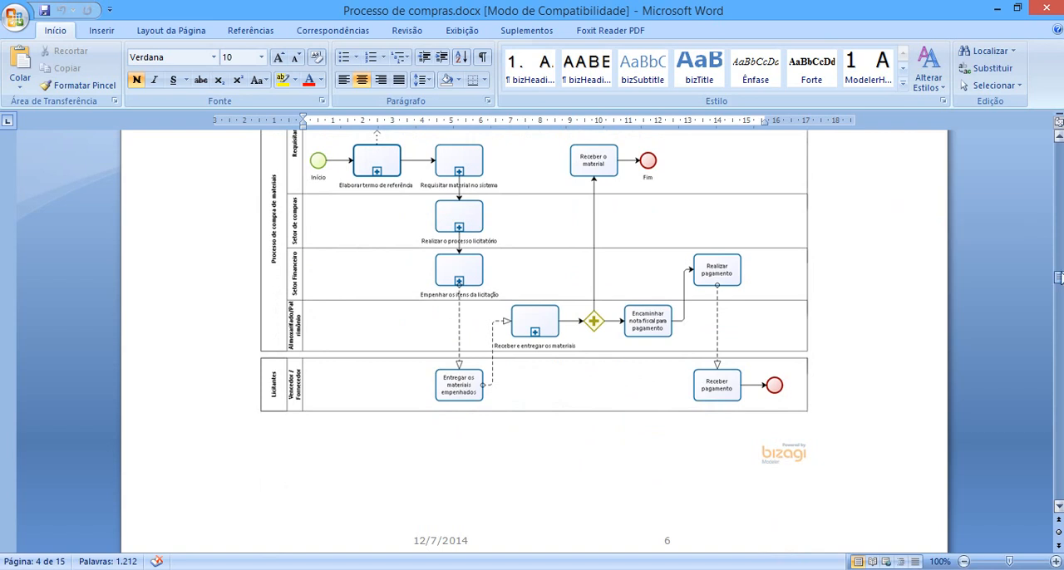
pyautogui.click(1058, 138)
pyautogui.click(1058, 138)
pyautogui.click(1059, 138)
pyautogui.click(1059, 138)
pyautogui.click(1059, 138)
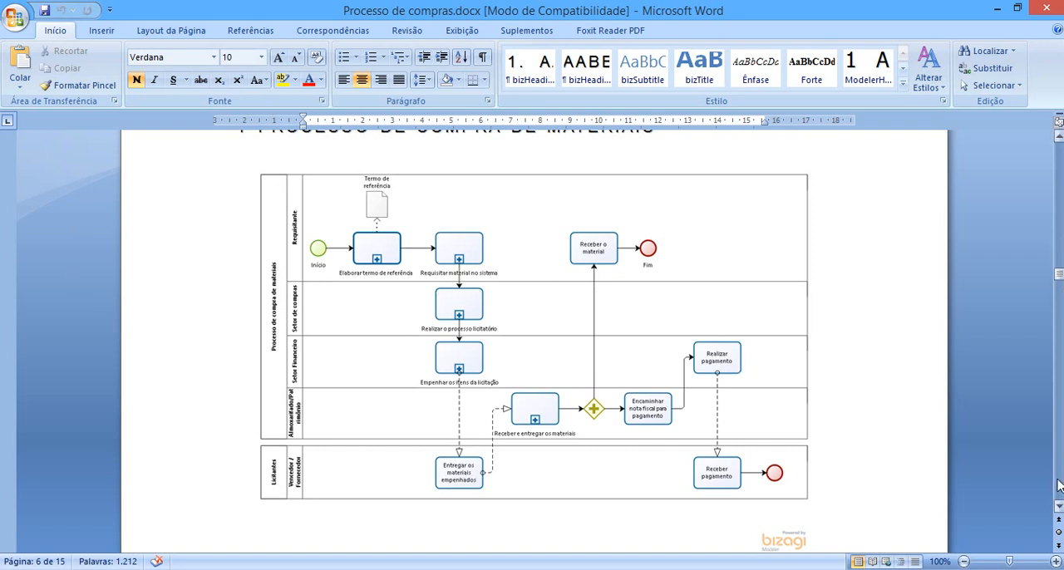
# Go past the diagram to section 1.1.1 Elementos do processo on page 7 and view its first elements.
pyautogui.click(1058, 507)
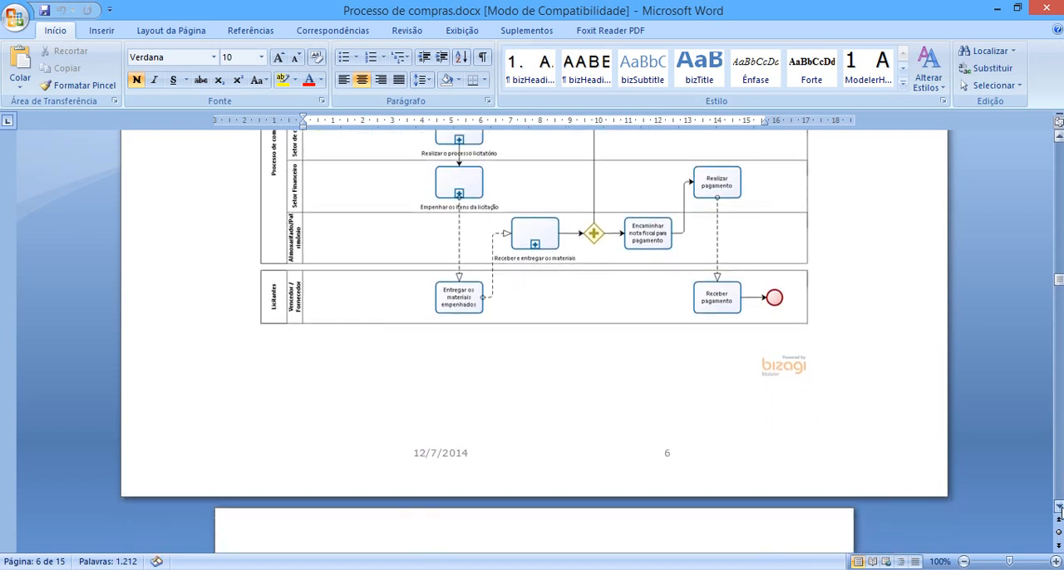
pyautogui.click(1058, 507)
pyautogui.click(1057, 507)
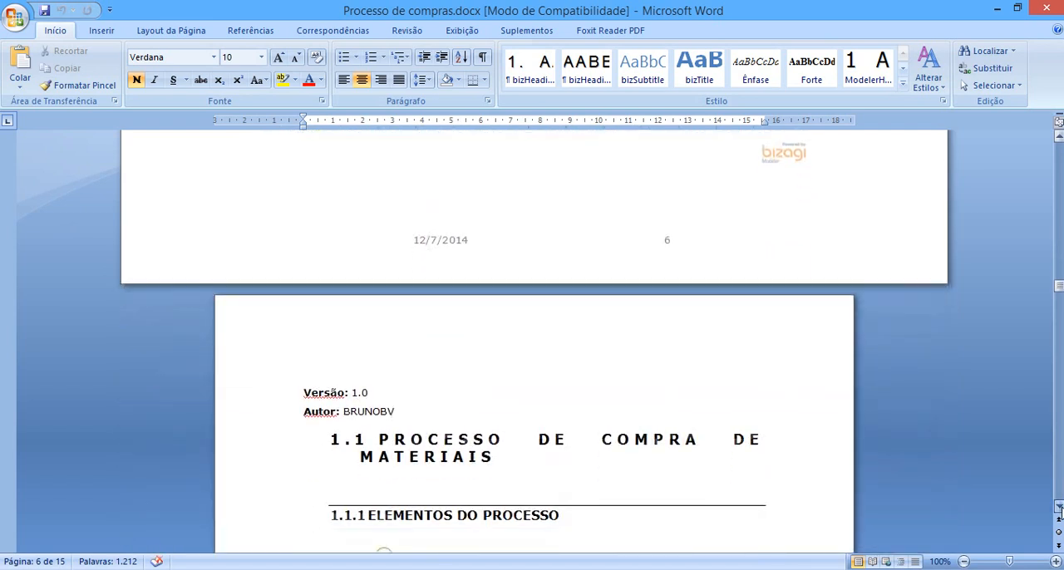
pyautogui.click(1058, 507)
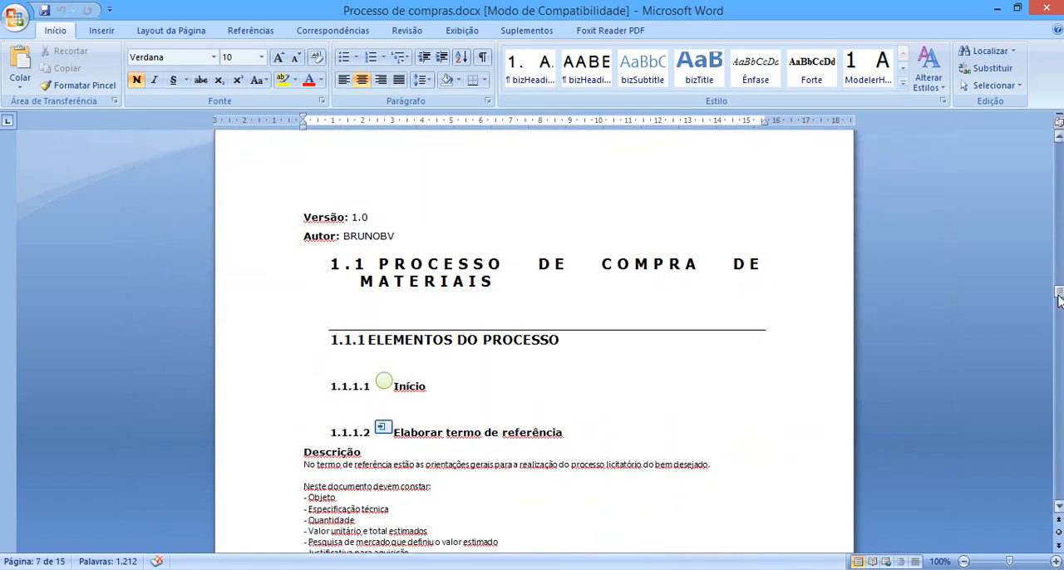
pyautogui.click(1058, 507)
pyautogui.click(1057, 507)
pyautogui.click(1057, 506)
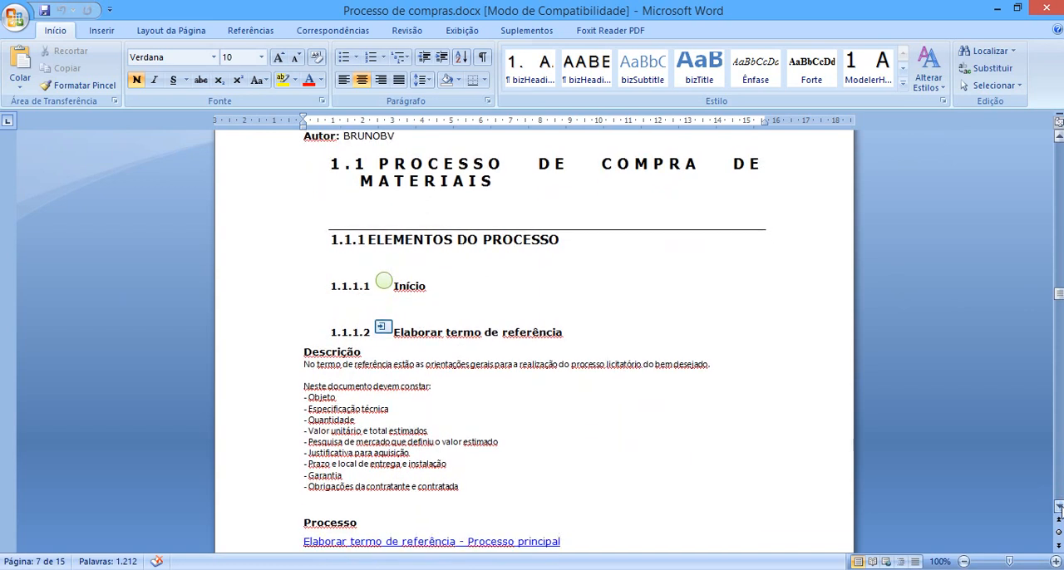
pyautogui.click(1058, 507)
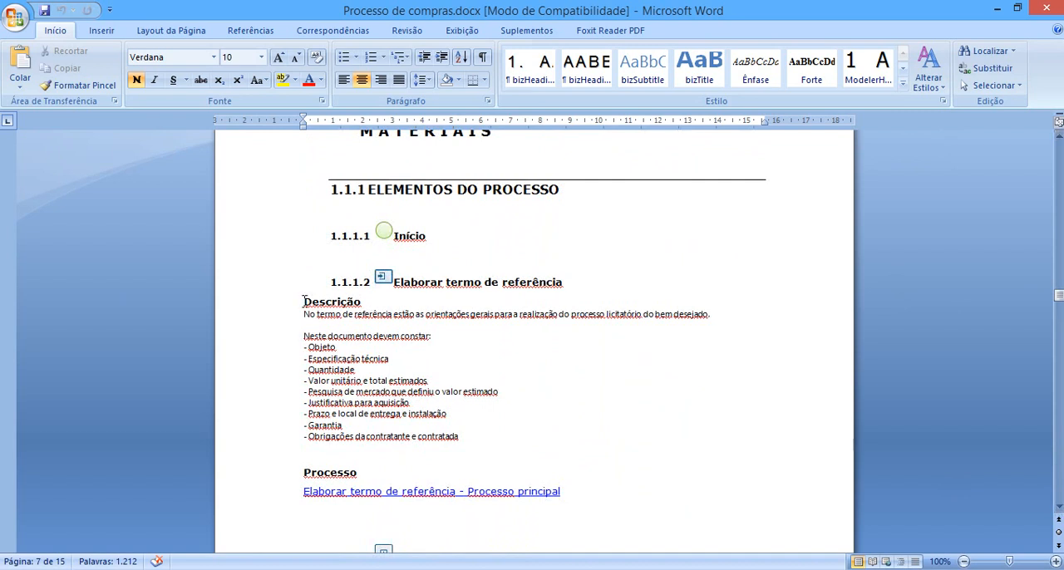
# Examine the Elaborar termo de referência element, highlighting its name, its Descrição and its Processo link.
pyautogui.moveTo(304, 301); pyautogui.dragTo(356, 301)
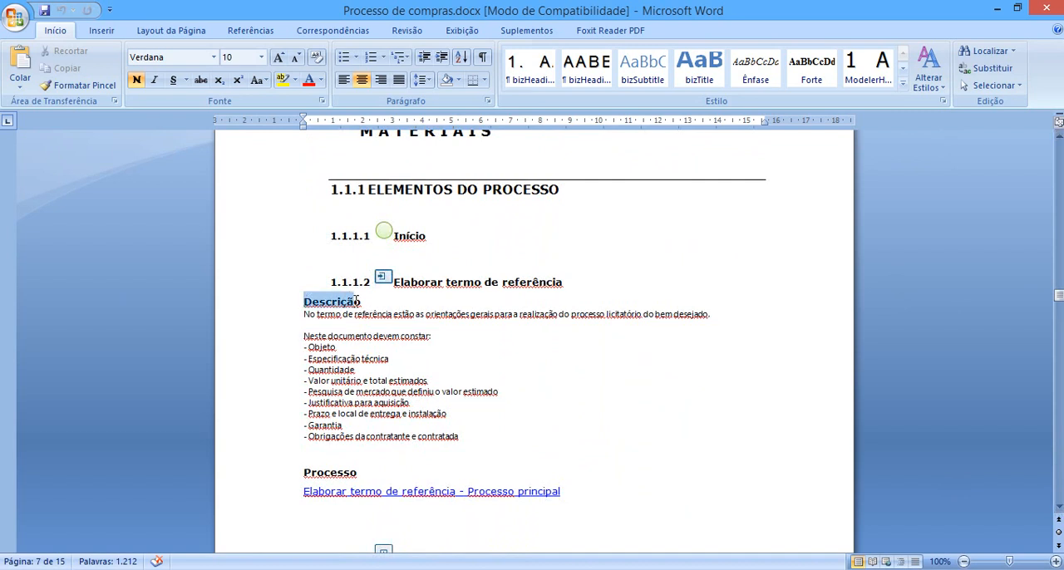
pyautogui.click(356, 316)
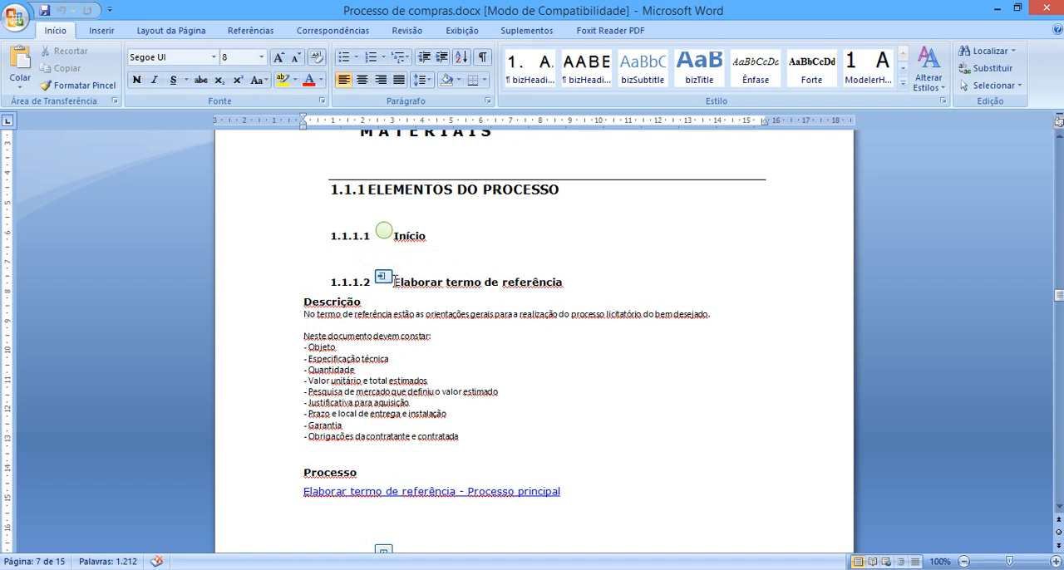
pyautogui.moveTo(395, 282); pyautogui.dragTo(547, 282)
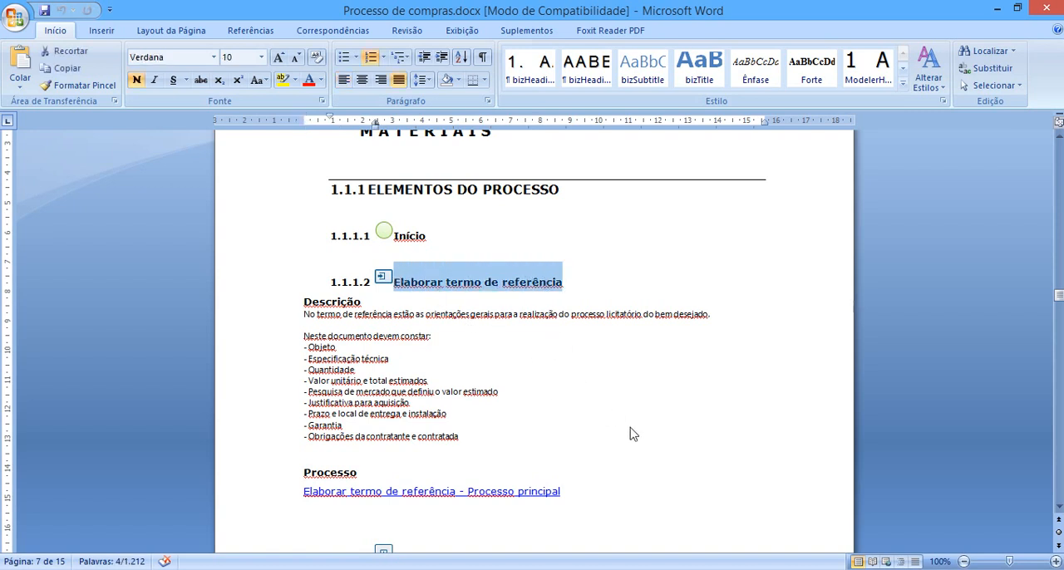
pyautogui.moveTo(304, 301); pyautogui.dragTo(468, 443)
pyautogui.click(416, 426)
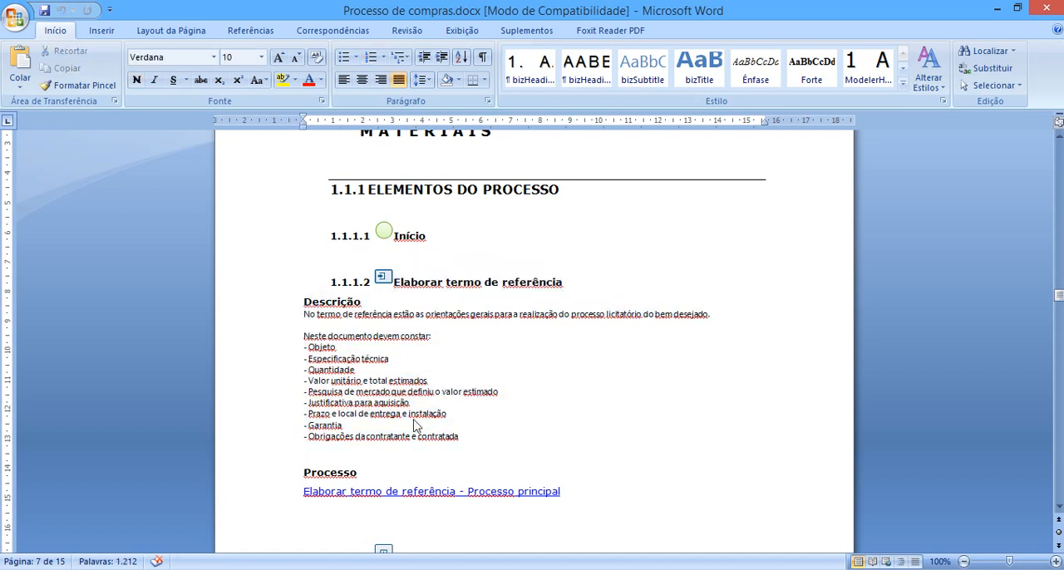
pyautogui.scroll(-1, 416, 425)
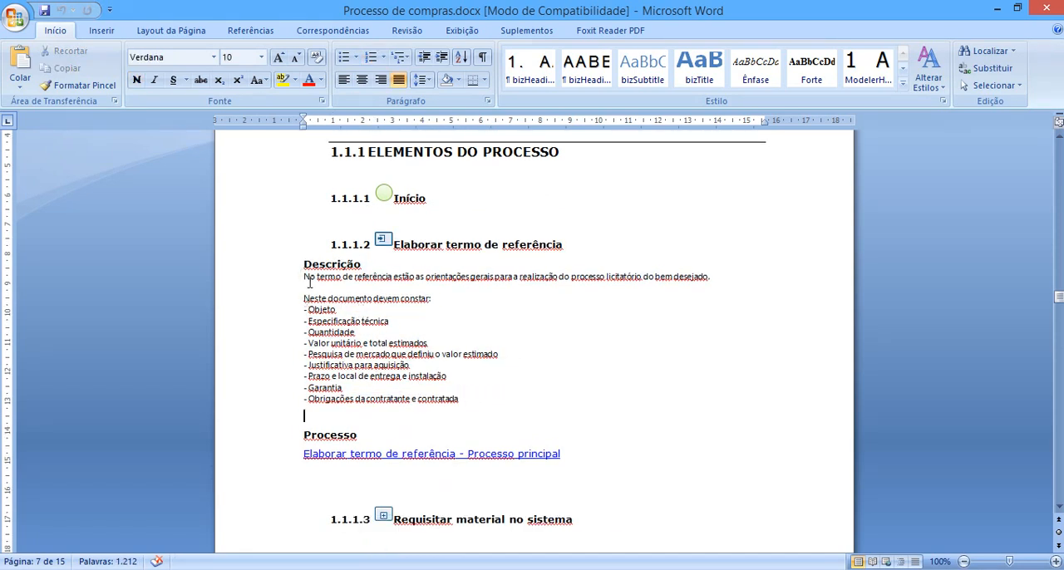
pyautogui.scroll(-1, 328, 349)
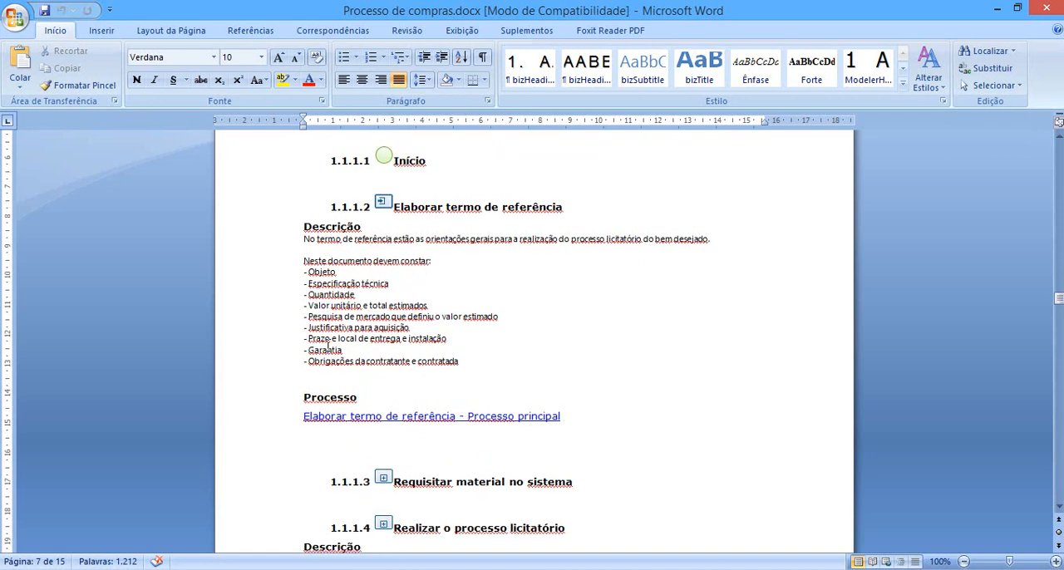
pyautogui.moveTo(570, 418); pyautogui.dragTo(304, 418)
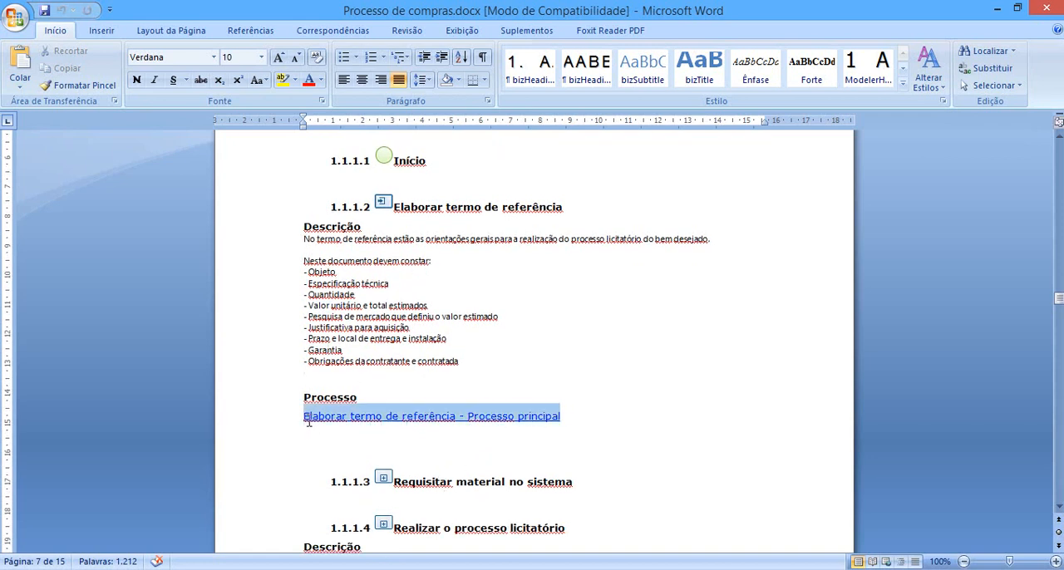
pyautogui.click(683, 408)
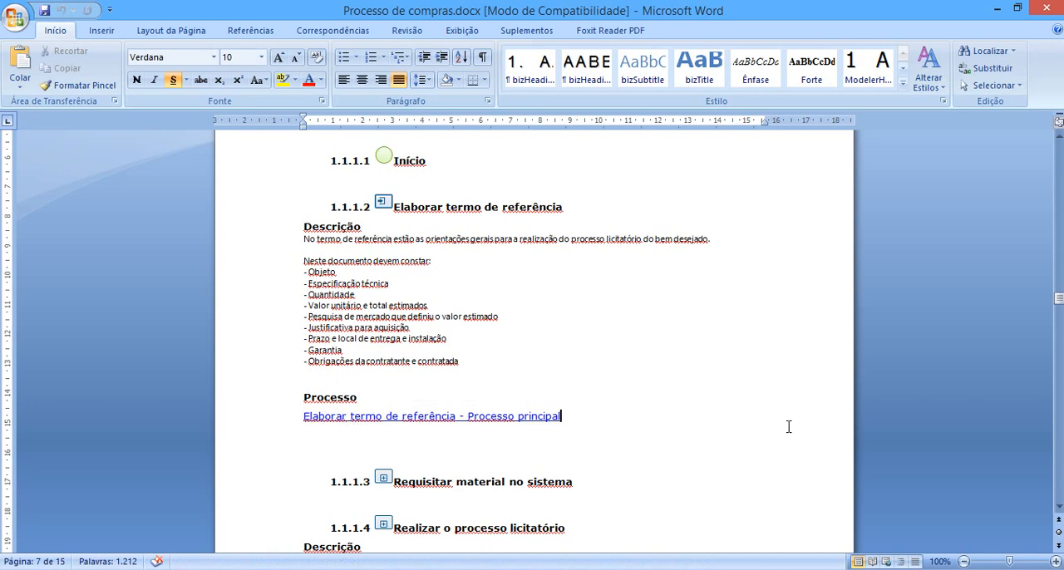
# Read through the process elements from Requisitar material no sistema to Realizar pagamento, including their descriptions and Presentation Action link.
pyautogui.scroll(-2, 447, 366)
pyautogui.scroll(-4, 447, 367)
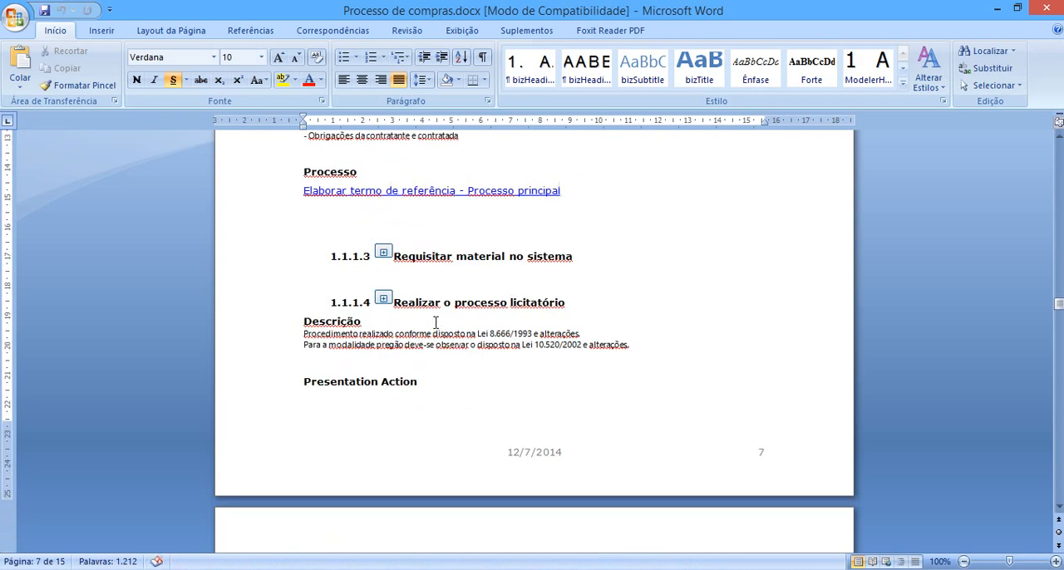
pyautogui.scroll(-6, 436, 324)
pyautogui.scroll(4, 436, 328)
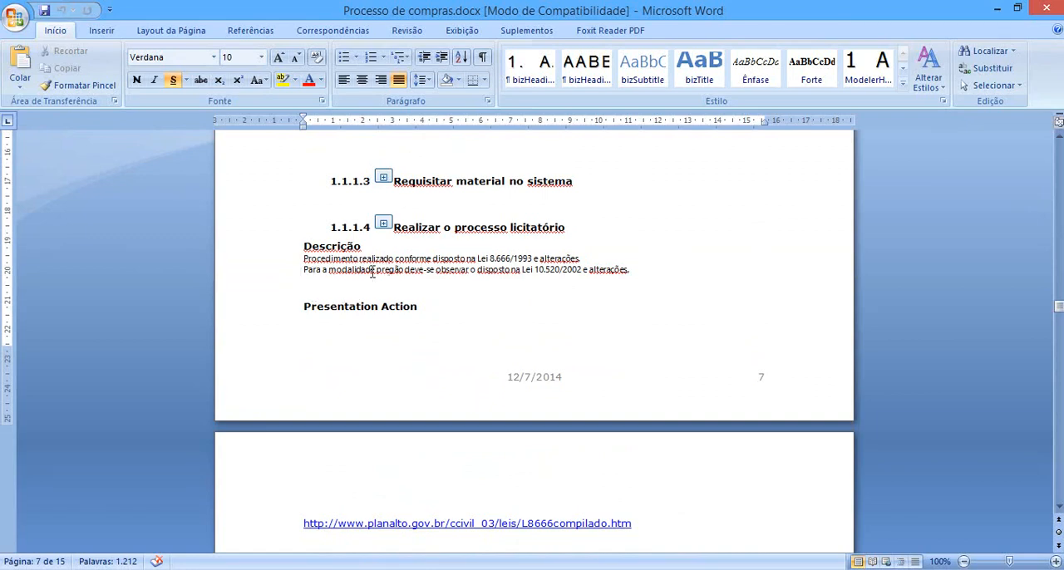
pyautogui.scroll(-2, 353, 299)
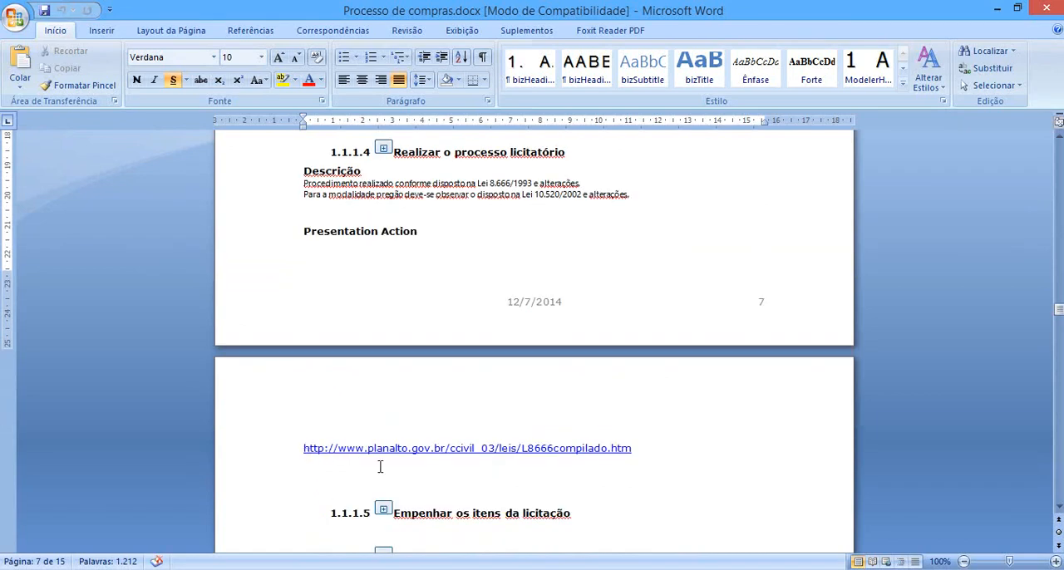
pyautogui.scroll(-7, 408, 340)
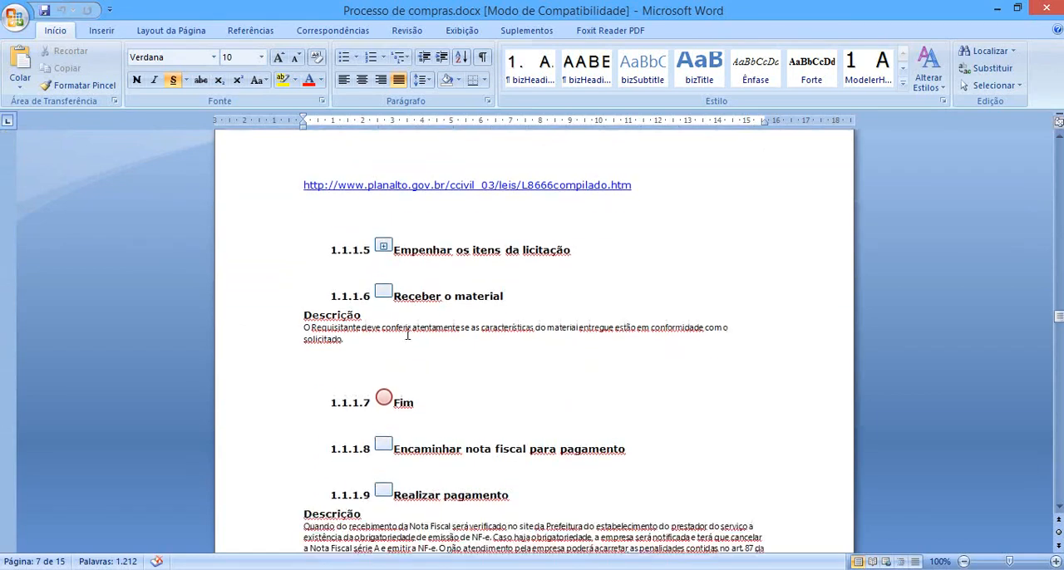
pyautogui.scroll(-1, 407, 335)
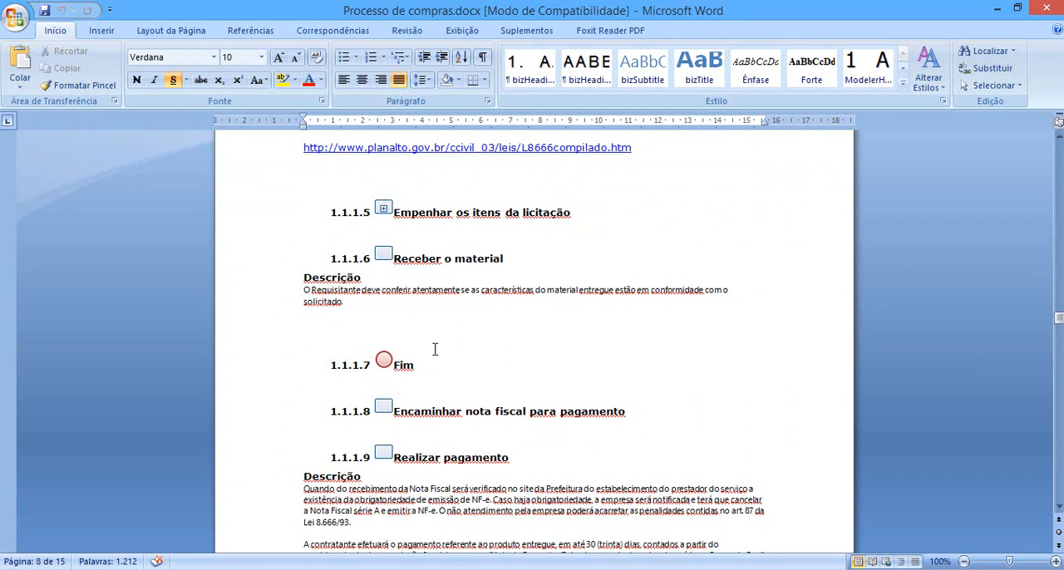
pyautogui.scroll(-1, 433, 349)
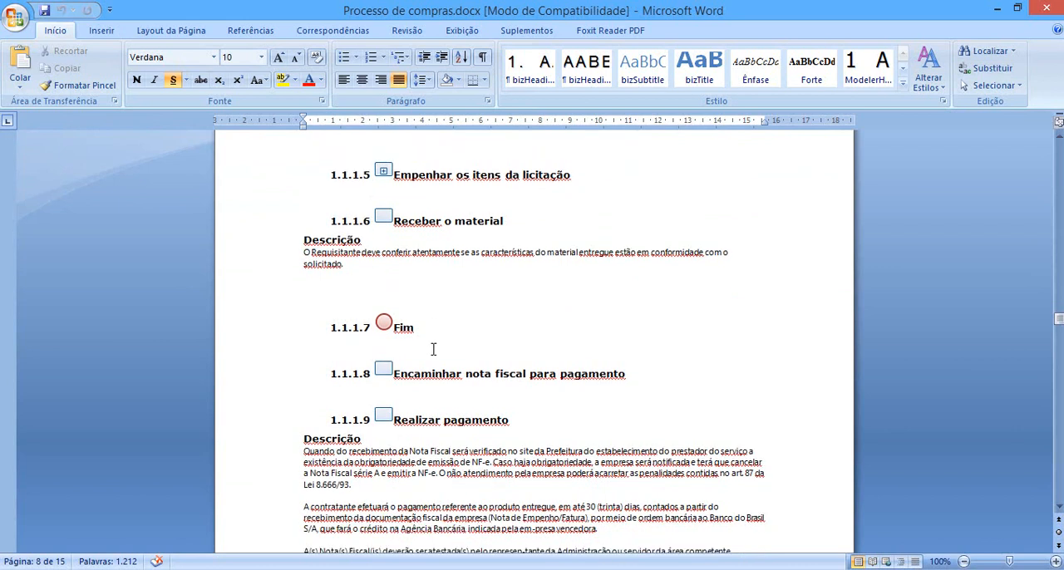